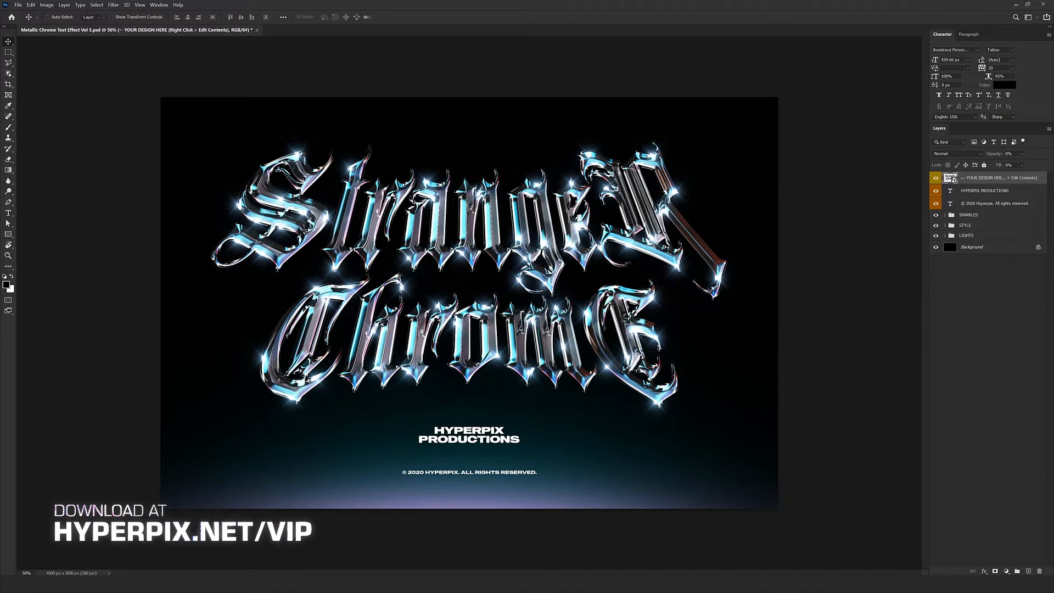
- Switch to the Metallic Chrome Text Effect Vol 5 folder and open its PSD file in Photoshop
mouse_move(45, 583)
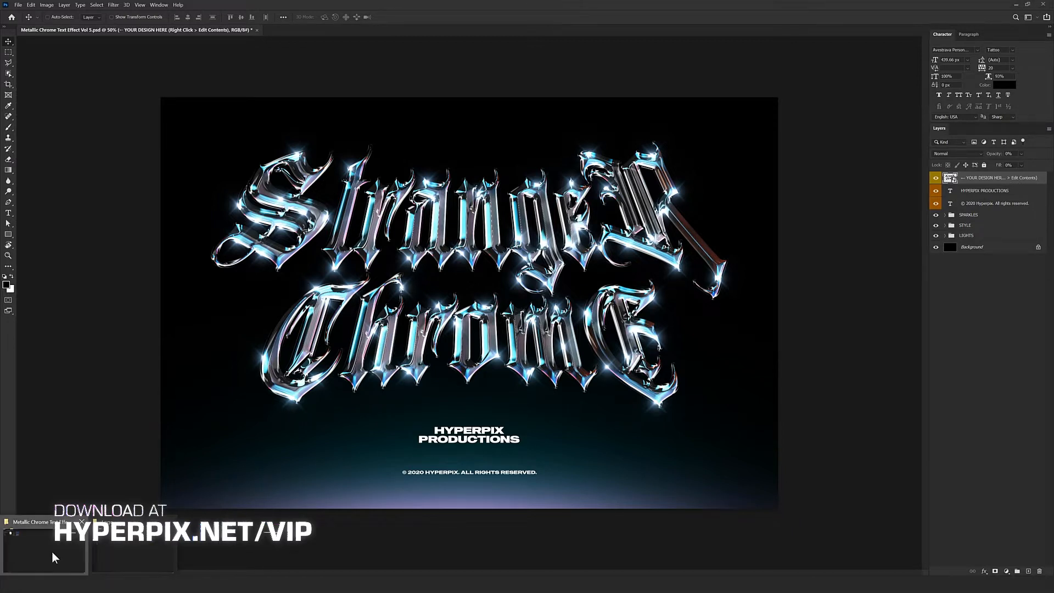
click(51, 555)
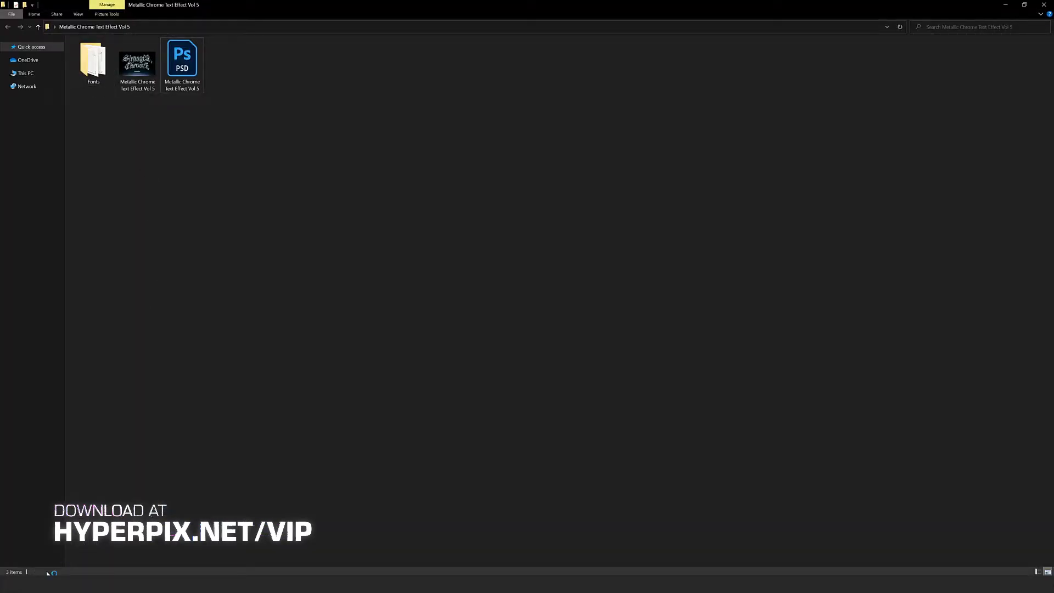
double_click(183, 64)
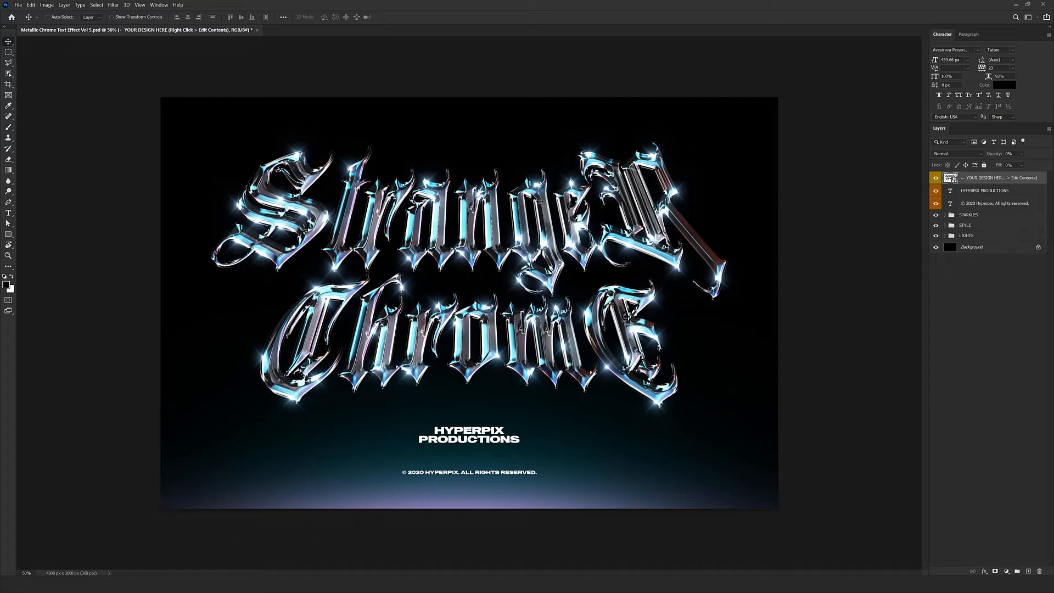
- Open the contents of the YOUR DESIGN HERE smart object layer for editing
ctrl+click(492, 242)
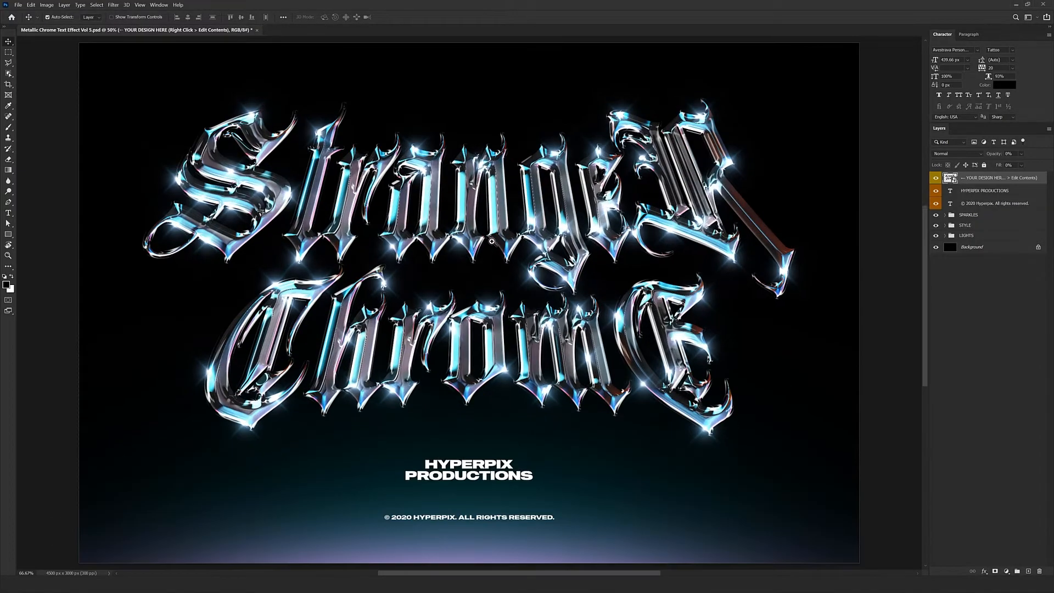
ctrl+click(492, 242)
drag(424, 298, 572, 230)
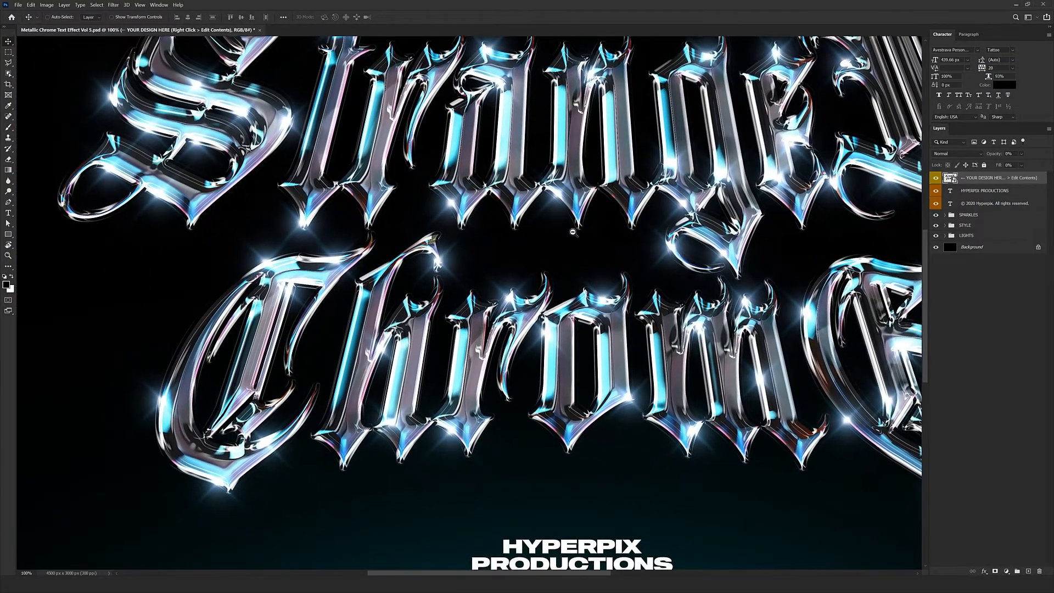
ctrl+alt+click(572, 230)
ctrl+alt+click(571, 231)
ctrl+click(530, 276)
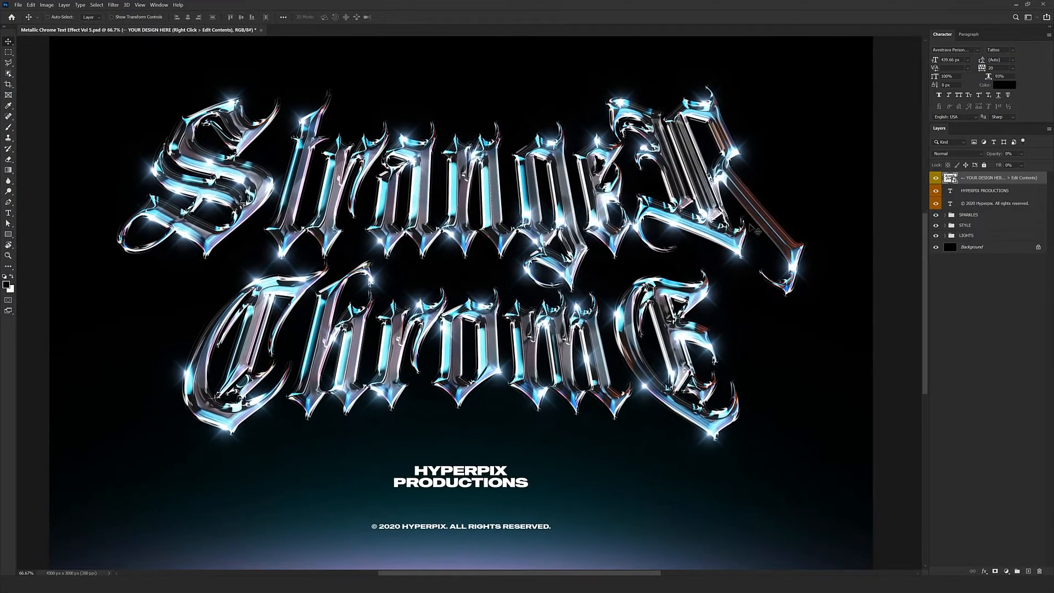
right_click(995, 183)
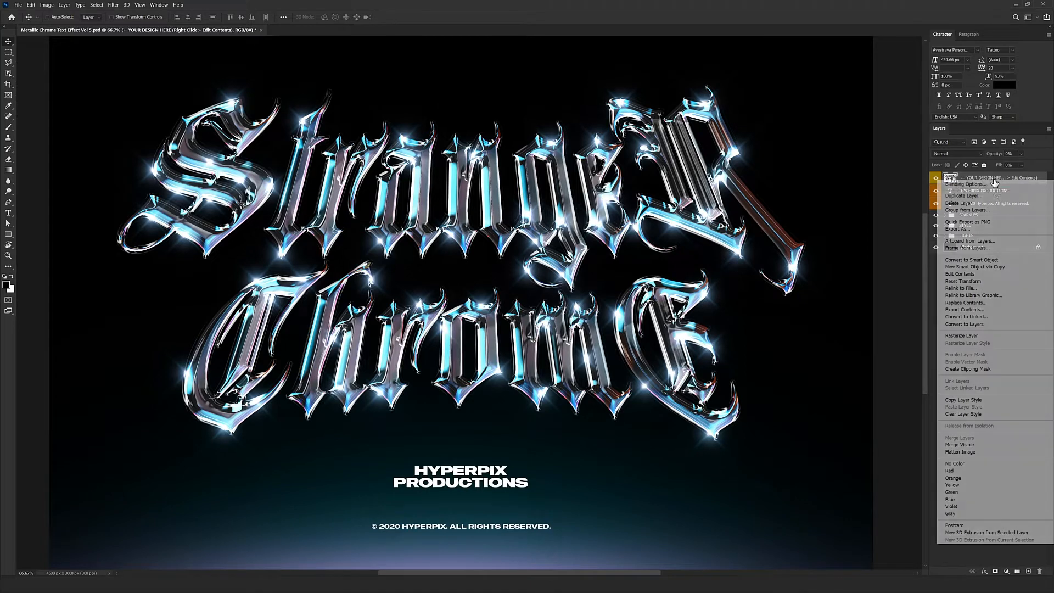
click(958, 274)
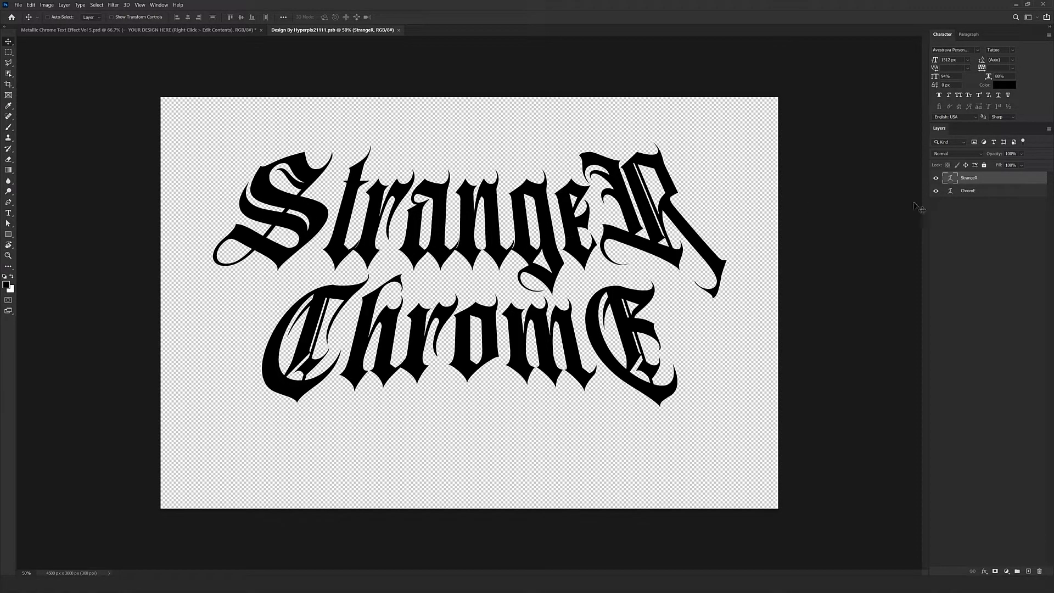
- Replace the upper text line StrangeR with HyperpiX in the smart object
double_click(952, 178)
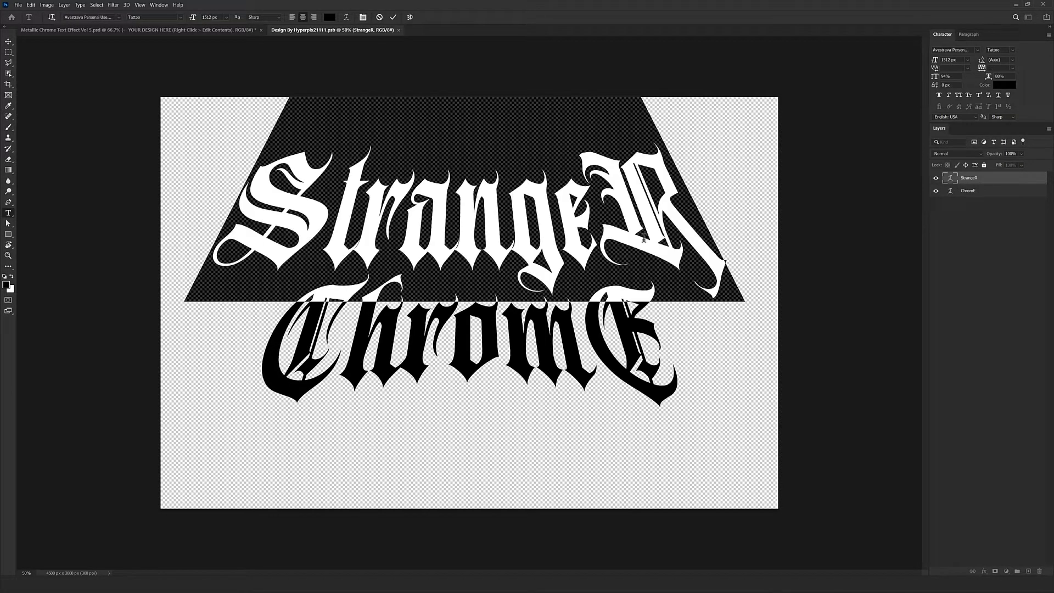
text(Hyperp)
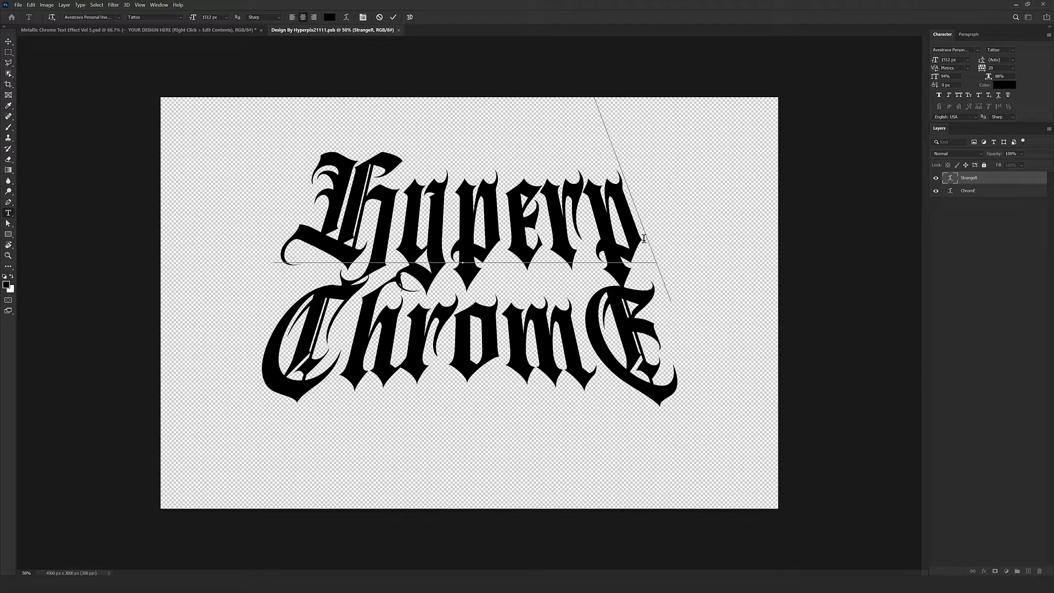
text(iX)
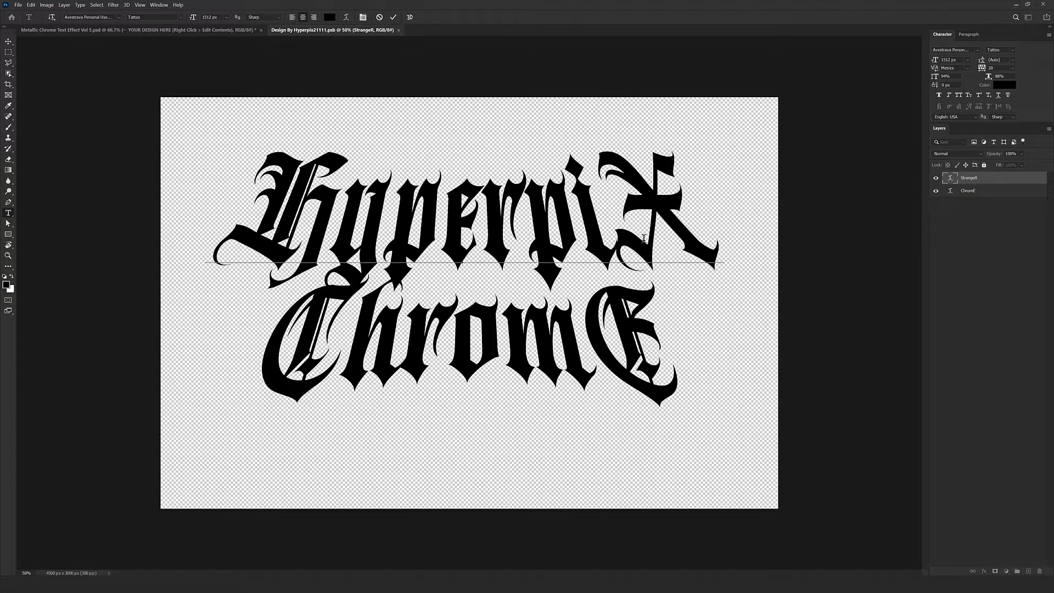
key(ctrl+Return)
key(v)
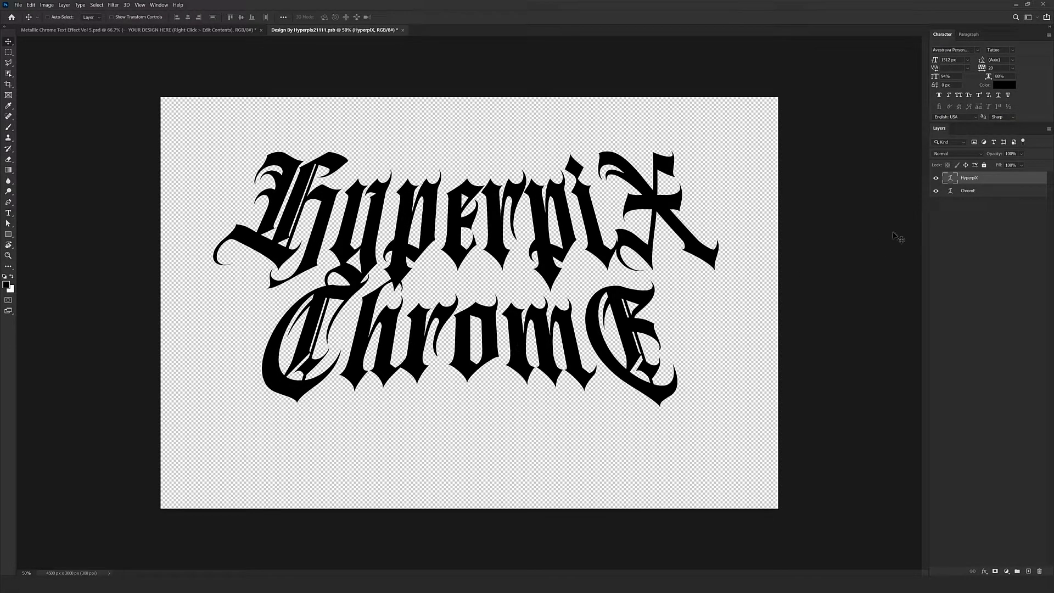
- Replace the lower text line ChromE with StudiO in the smart object
double_click(951, 190)
click(580, 342)
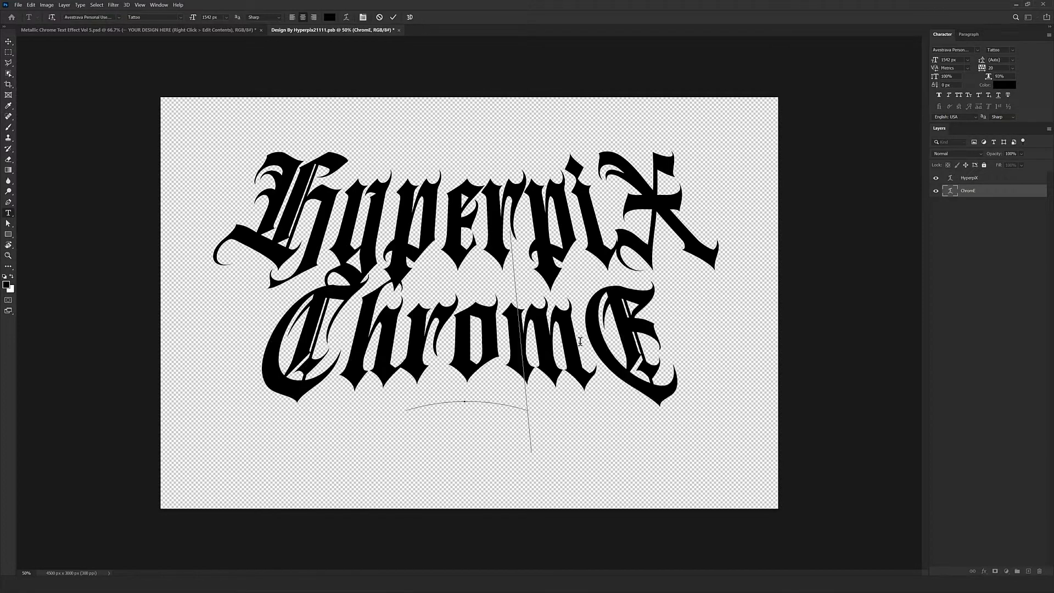
text(Stud)
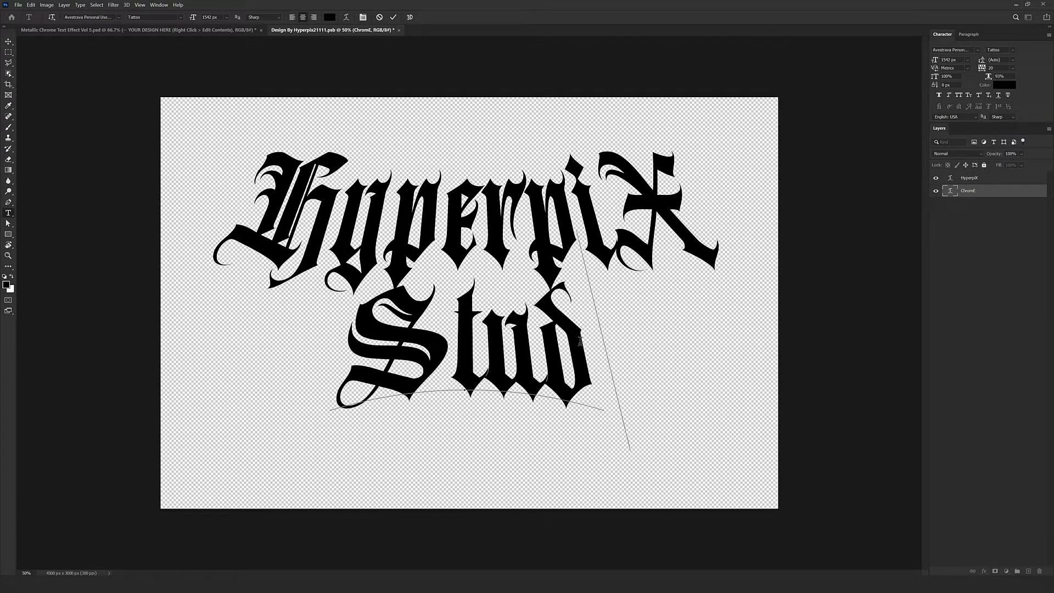
text(iO)
key(ctrl+Return)
key(v)
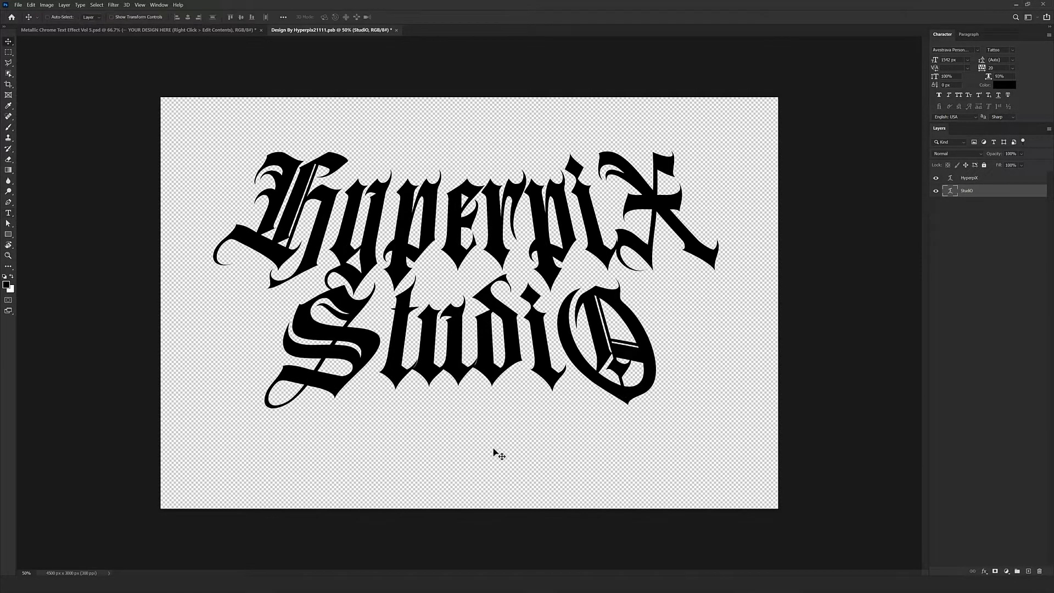
- Shift the StudiO text slightly down, then close the smart object document and save its changes
drag(495, 335, 496, 340)
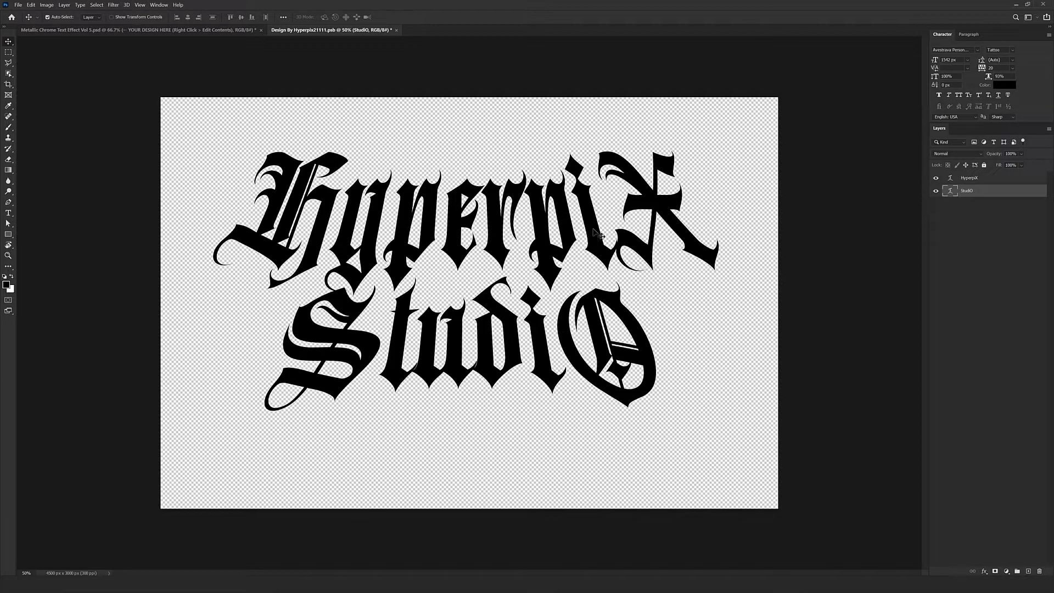
ctrl+click(565, 249)
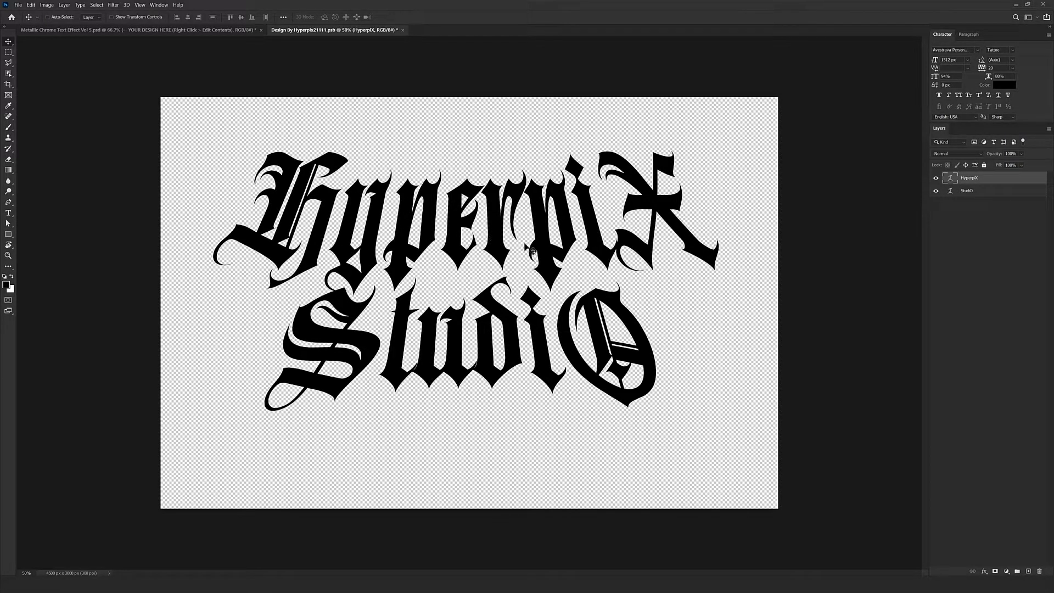
ctrl+click(539, 329)
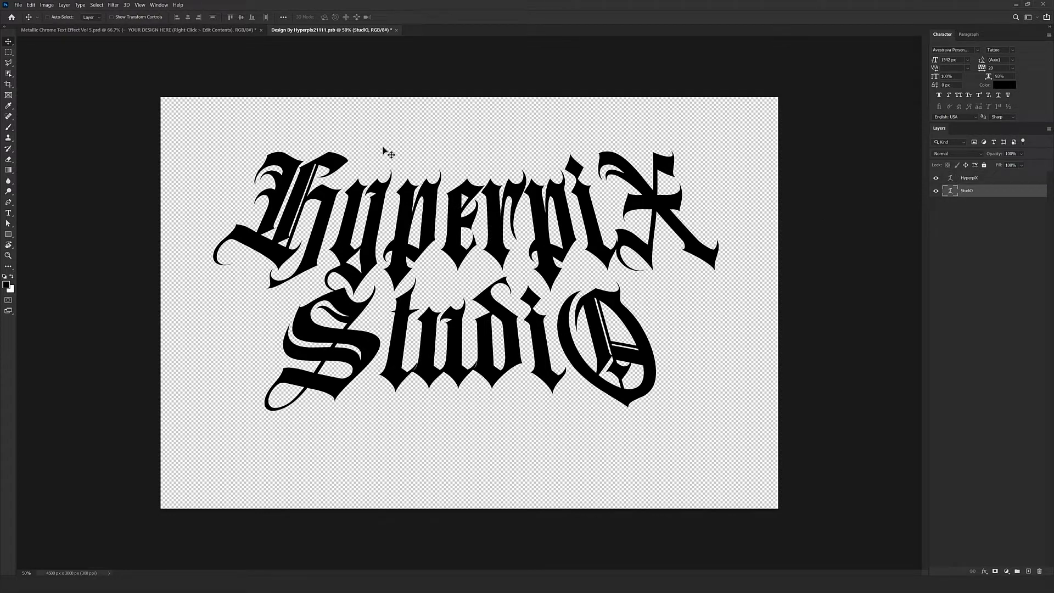
click(397, 30)
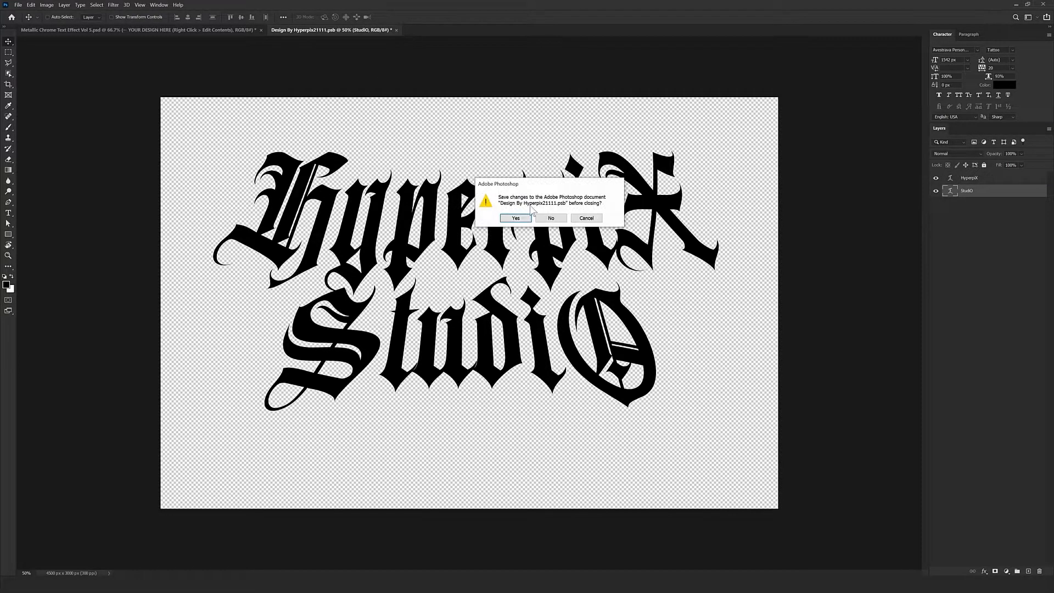
click(516, 218)
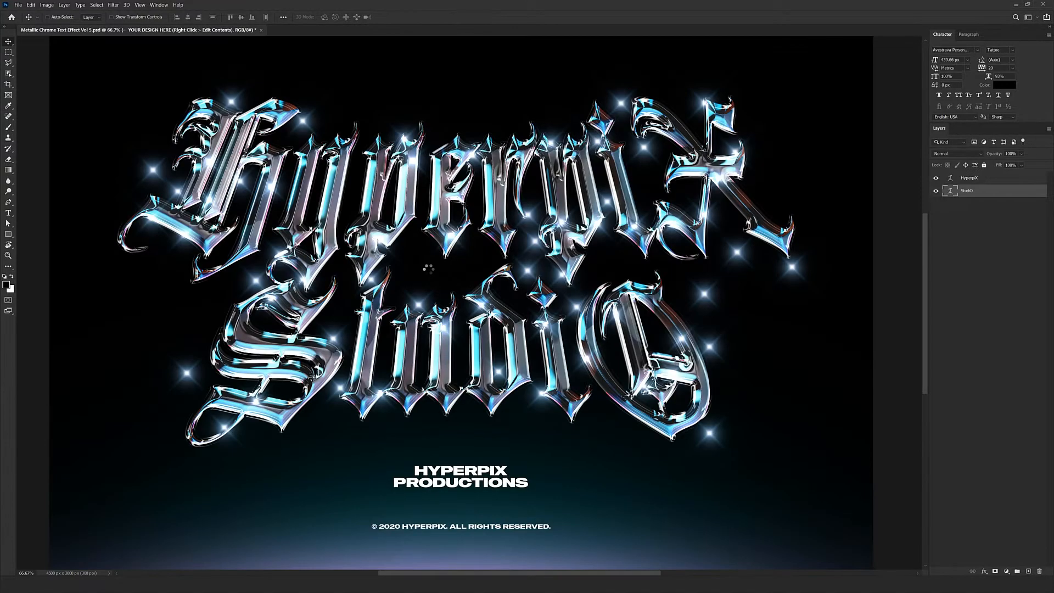
- Examine the updated chrome lettering and the sparkle placement around it in the main document
drag(412, 275, 437, 389)
scroll(431, 255, up, 1)
scroll(566, 307, down, 1)
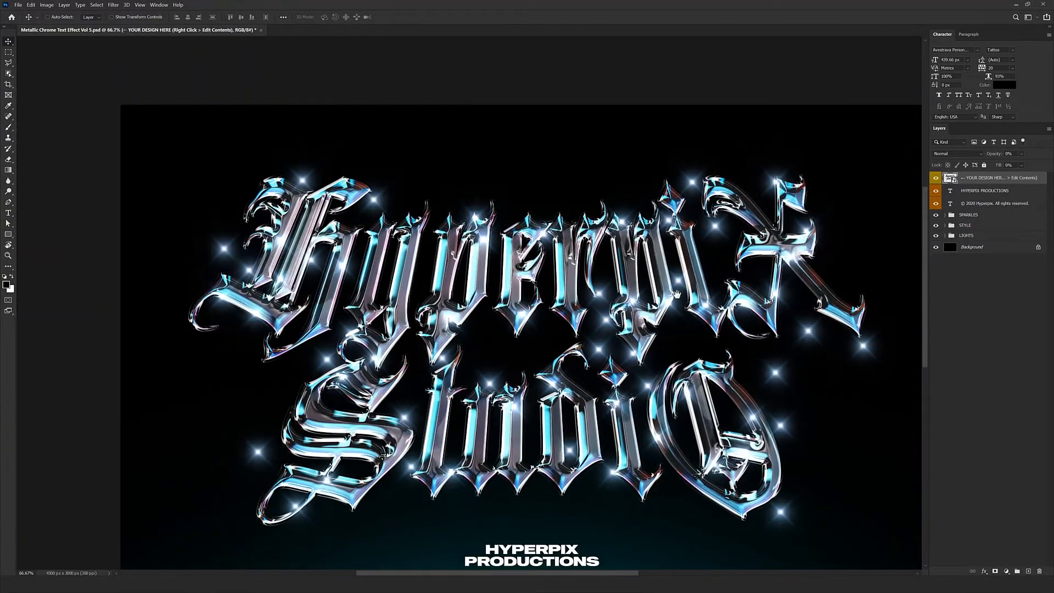
drag(678, 295, 670, 203)
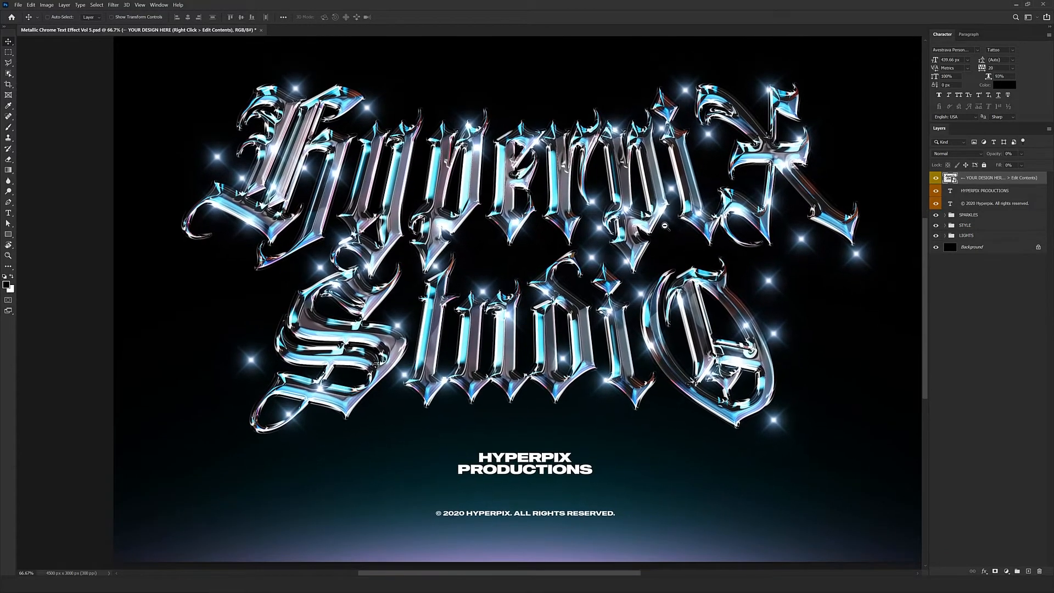
scroll(666, 227, down, 1)
scroll(514, 255, up, 1)
drag(486, 260, 503, 259)
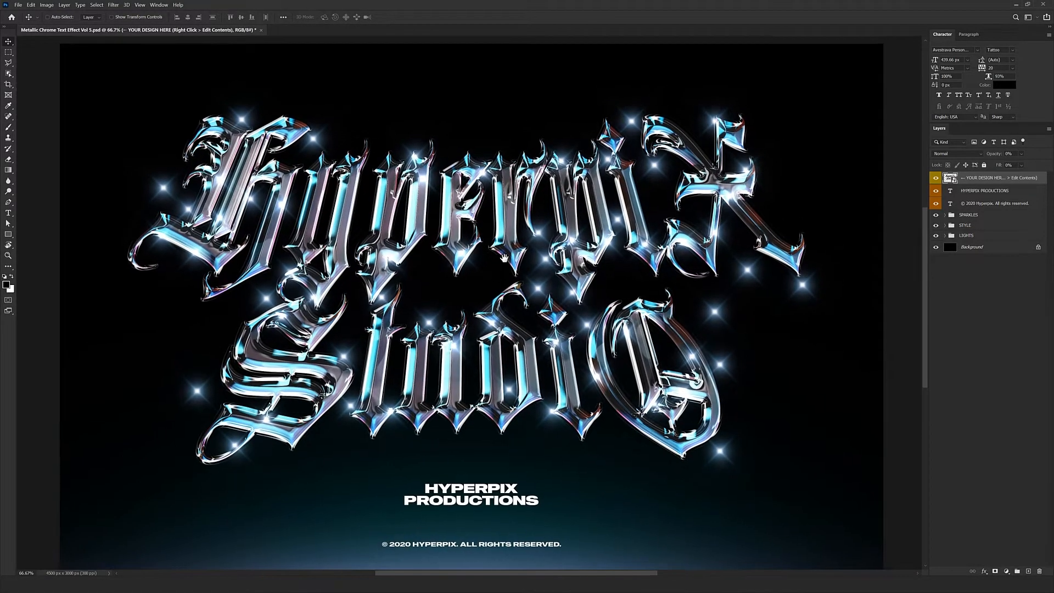
- Replace the HYPERPIX PRODUCTIONS caption with YOURNAME on the first line and STUDIO on the second
scroll(448, 428, down, 3)
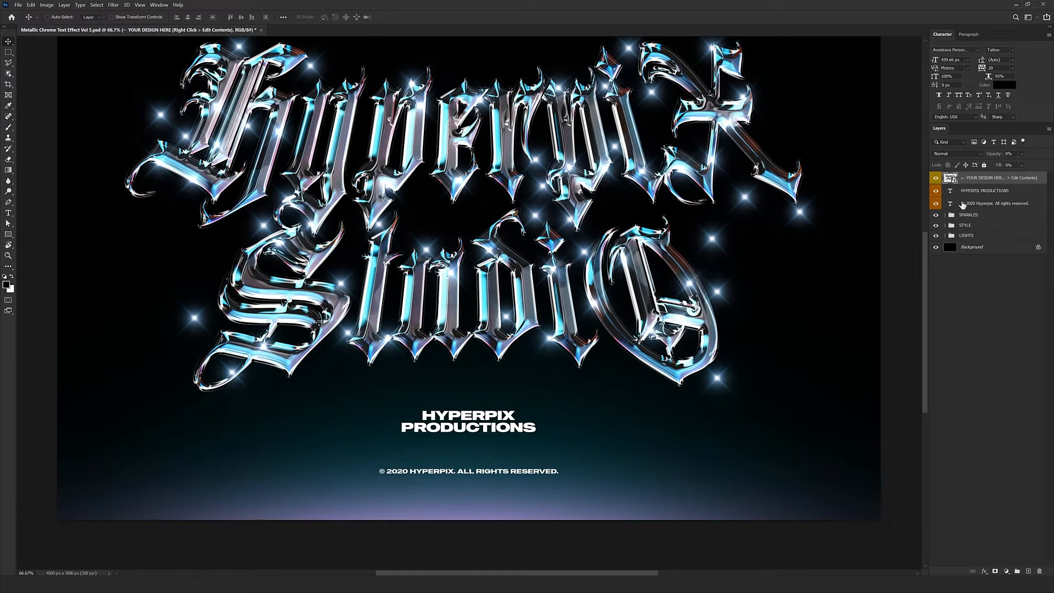
click(977, 190)
double_click(494, 420)
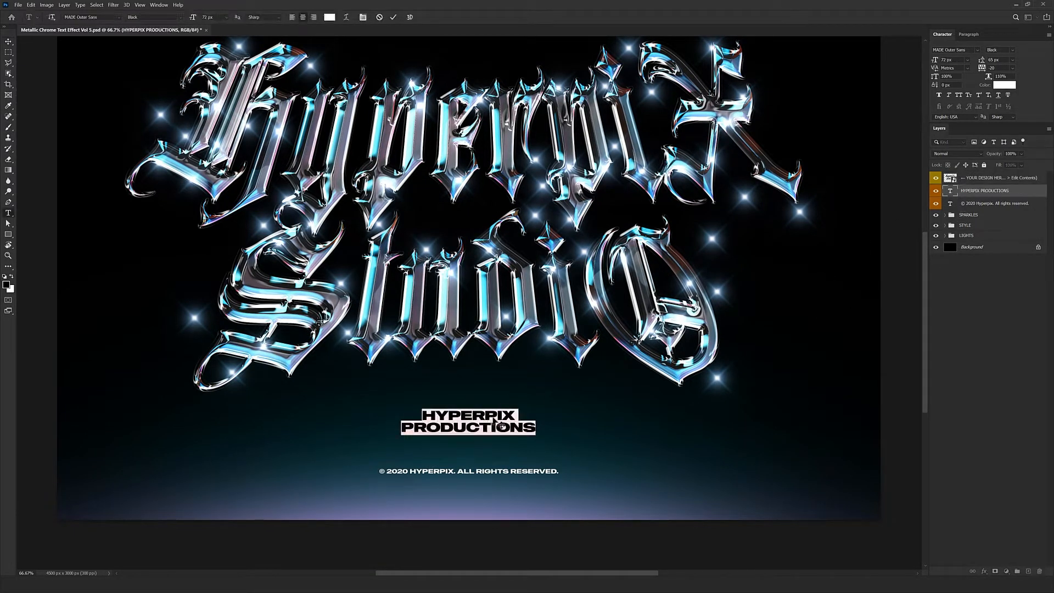
text(YO)
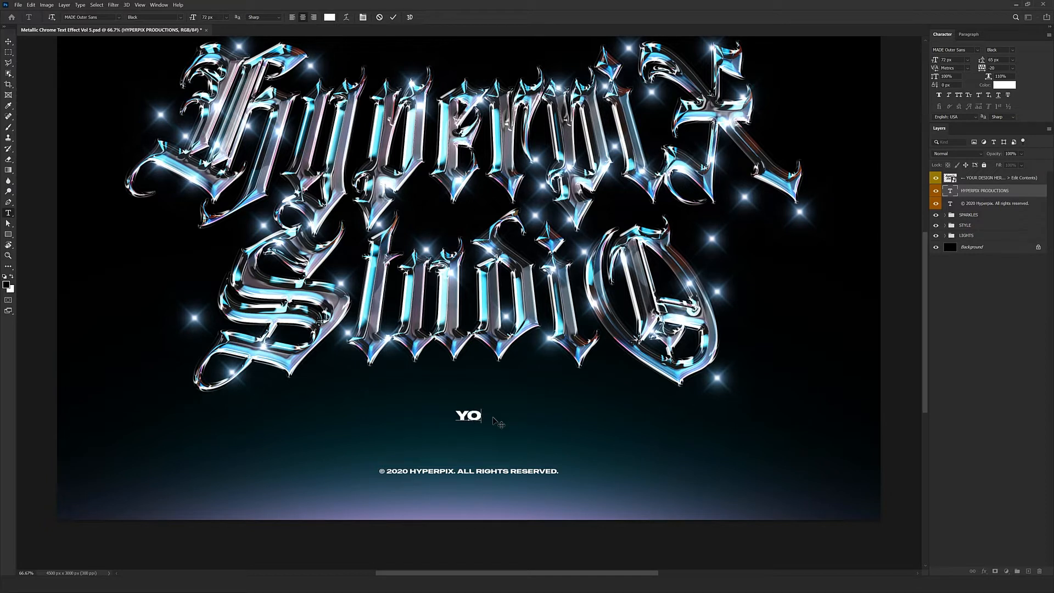
text(URNAME)
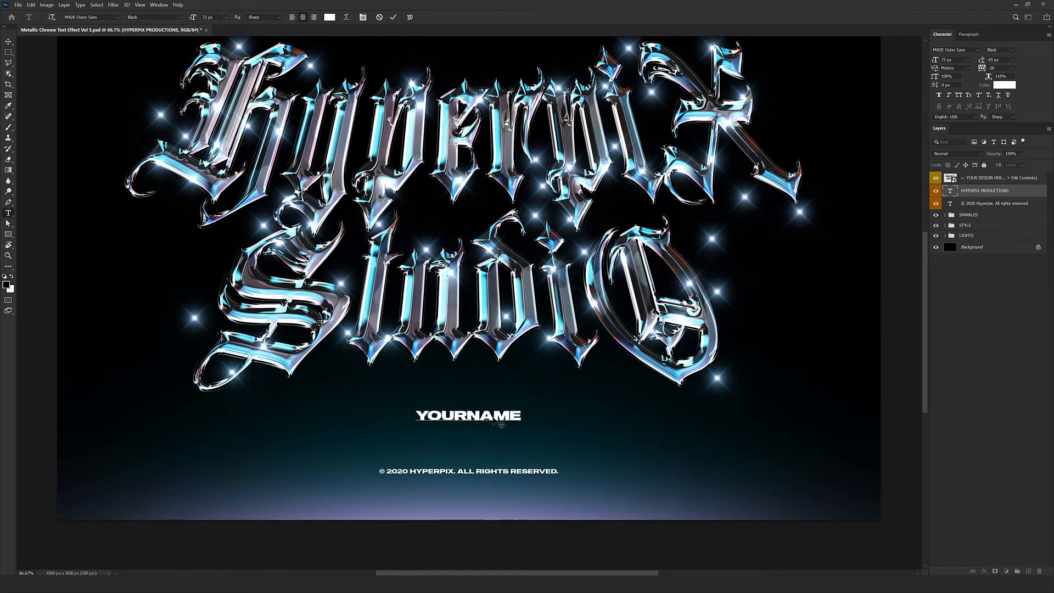
key(Return)
text(STUDIO)
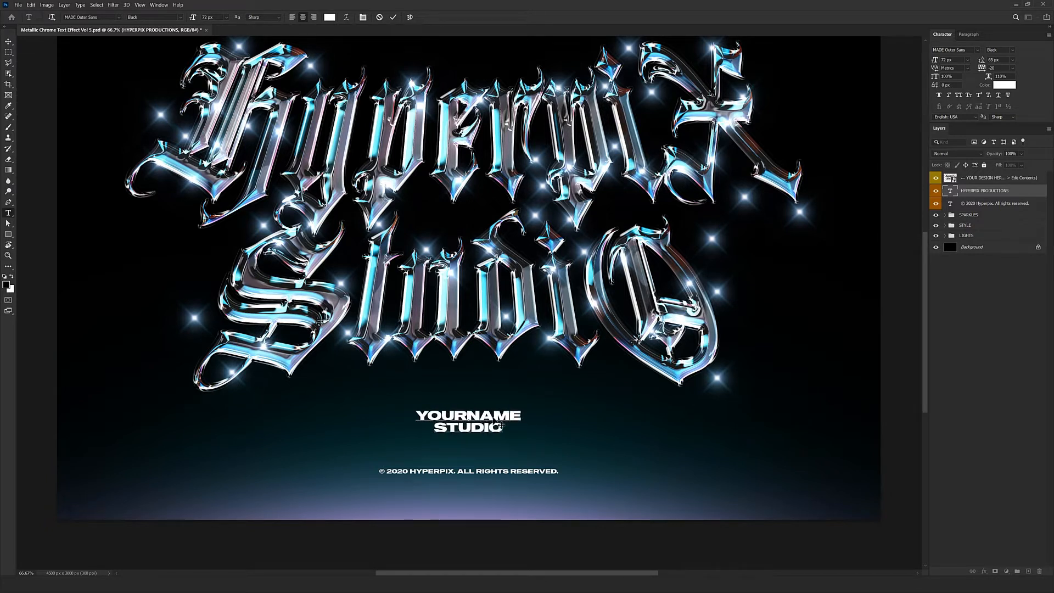
key(ctrl+Return)
- Select the SPARKLES layer group and expand it to show its individual sparkle layers
drag(455, 477, 495, 340)
key(ctrl+minus)
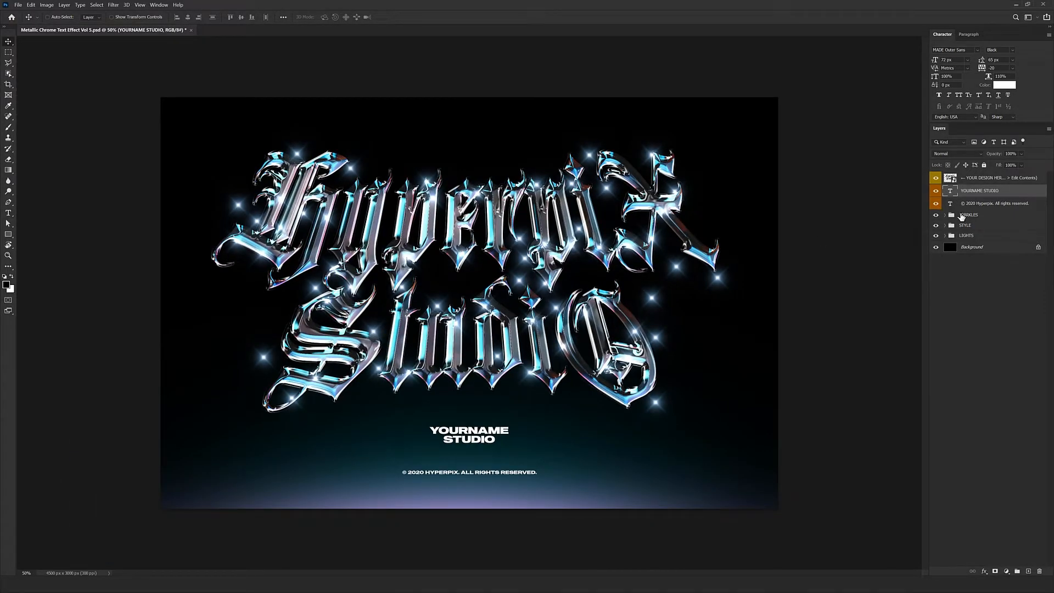
click(968, 216)
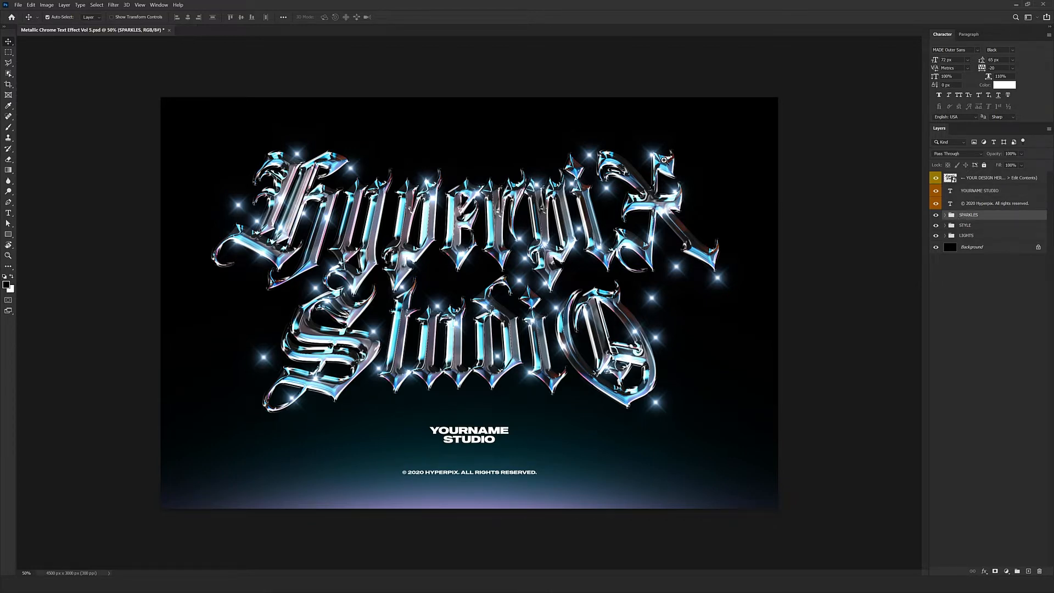
scroll(665, 161, up, 2)
drag(736, 310, 802, 250)
scroll(802, 250, down, 1)
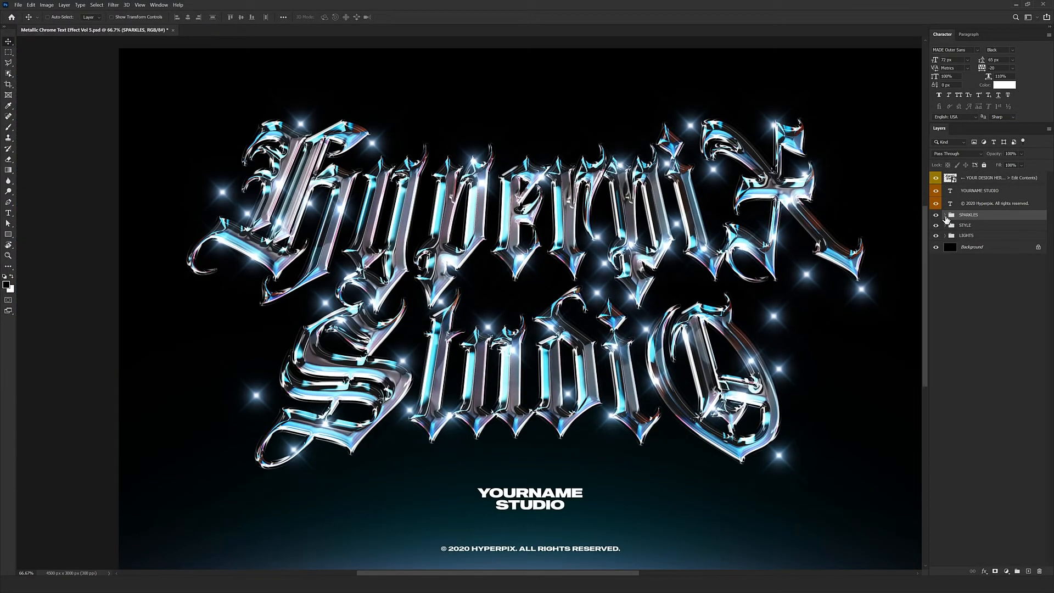
click(945, 216)
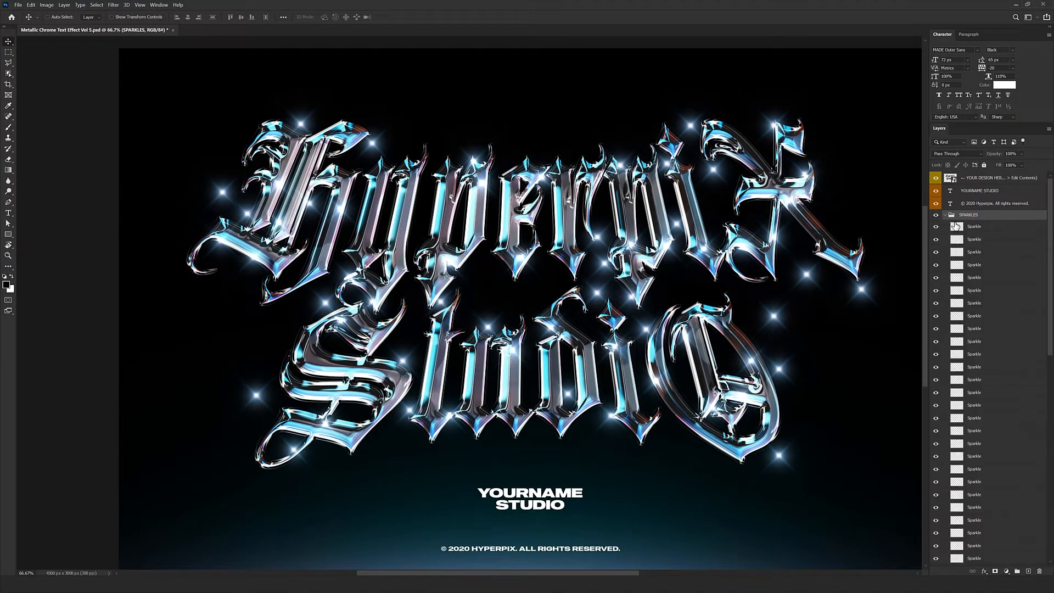
- Reposition the first two sparkles of the SPARKLES group so they sit on the chrome lettering
click(991, 235)
scroll(999, 487, down, 10)
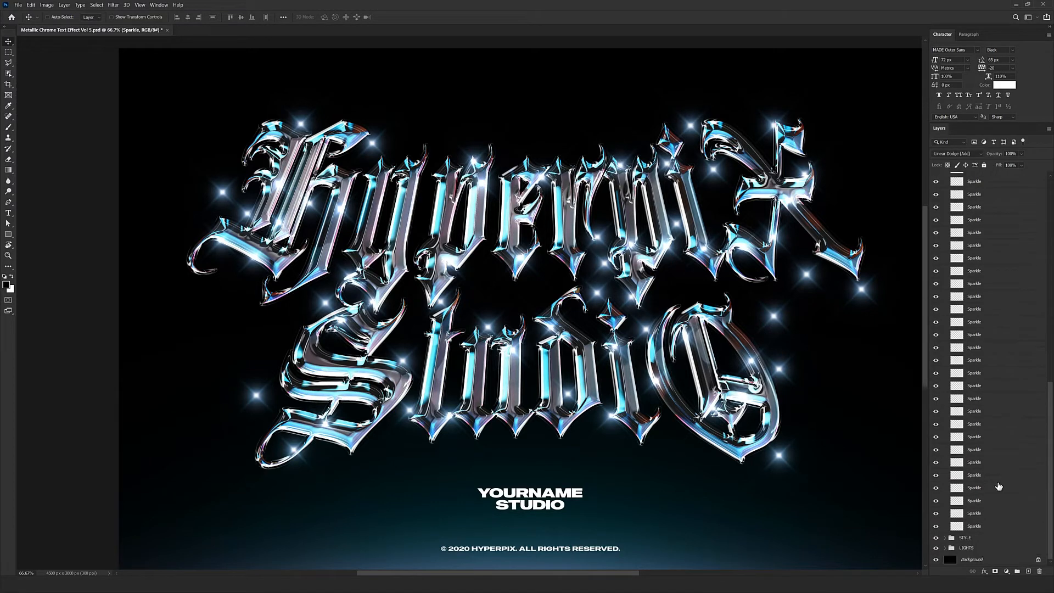
drag(551, 280, 487, 328)
scroll(1004, 233, up, 10)
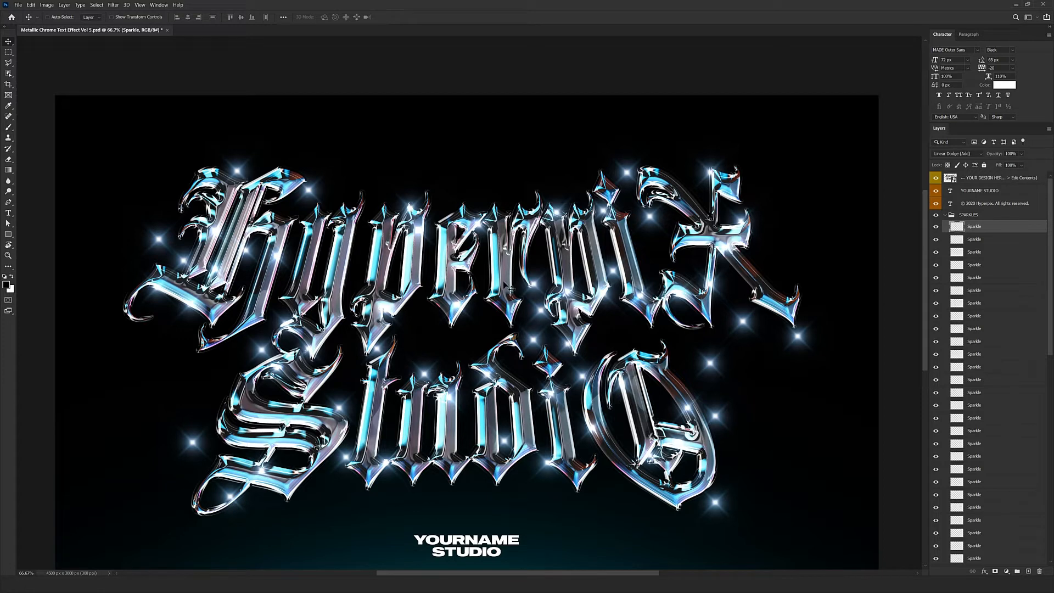
drag(460, 267, 478, 245)
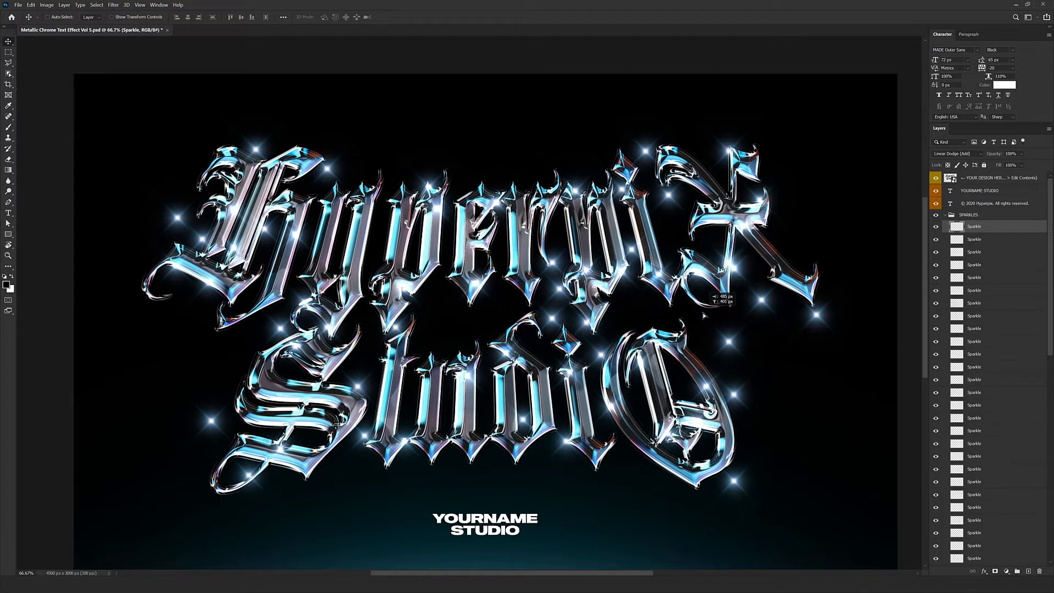
click(954, 239)
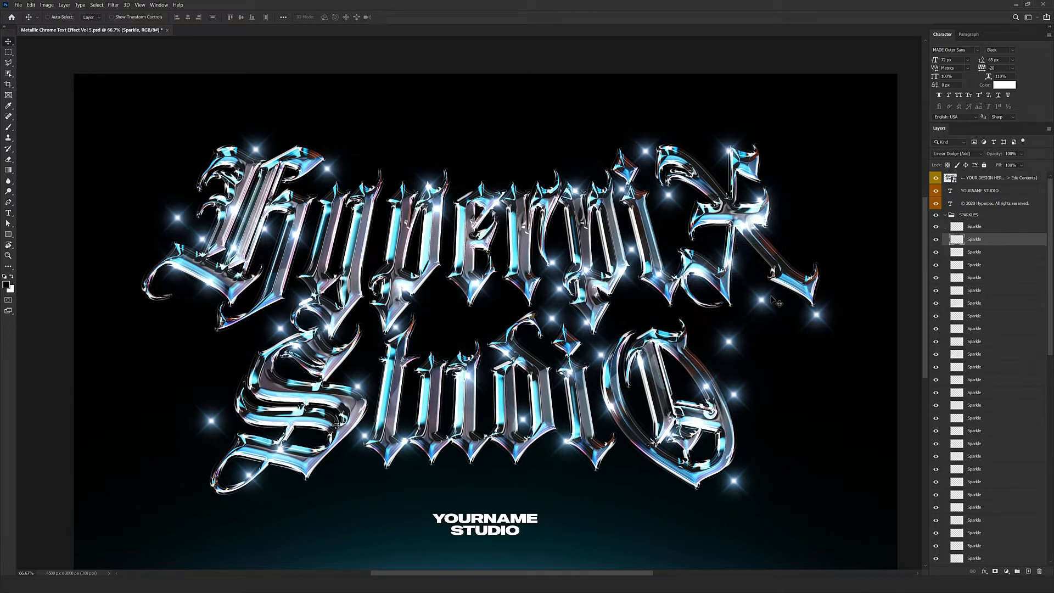
drag(769, 299, 744, 258)
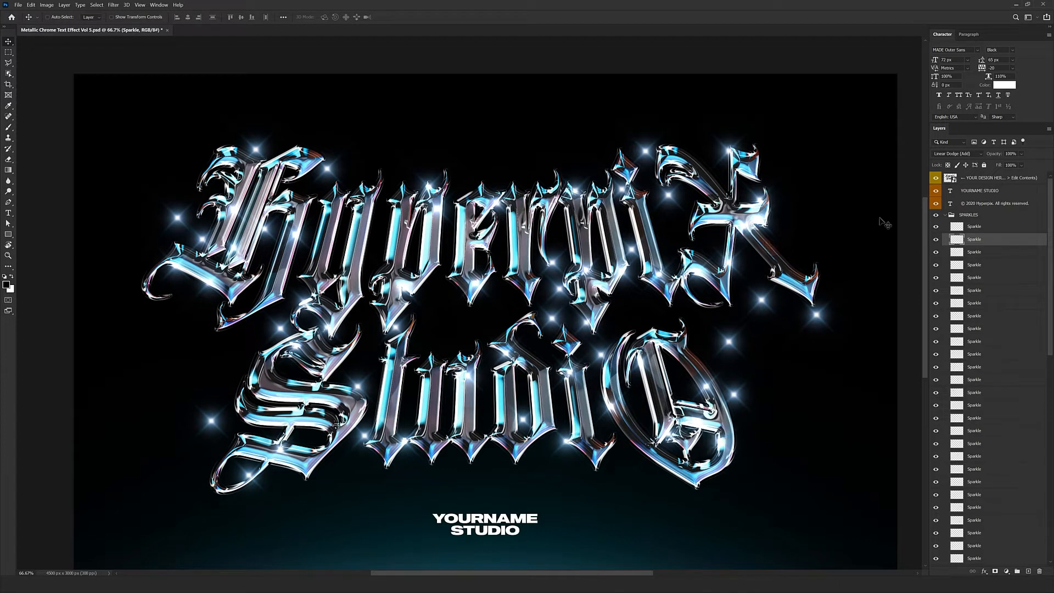
- Move stray sparkles from the third layer down through the upper part of the SPARKLES group onto the letter edges
click(977, 251)
drag(666, 382, 643, 270)
click(989, 278)
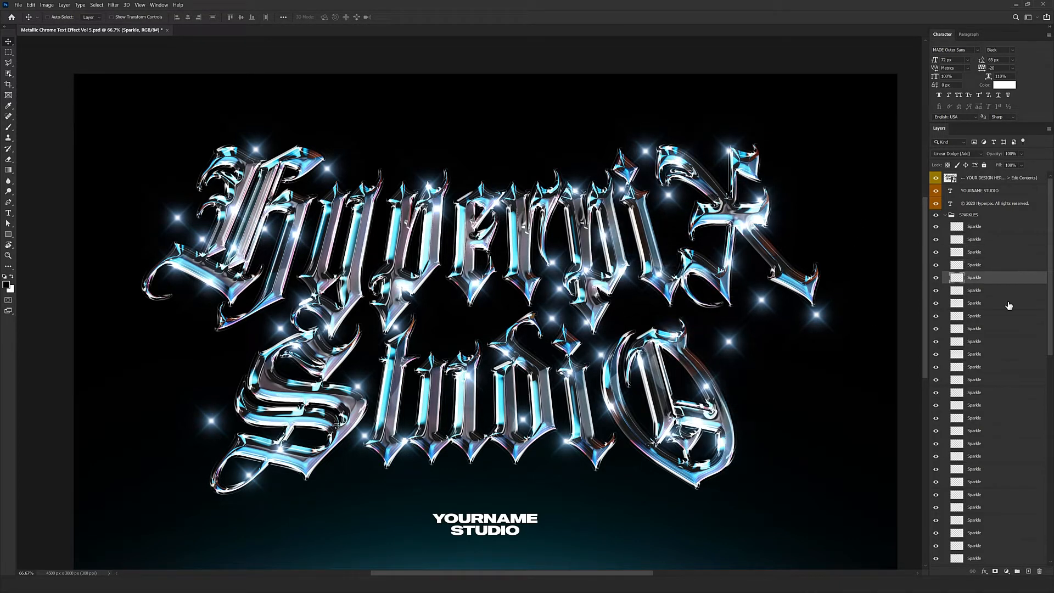
click(988, 290)
click(987, 316)
click(989, 328)
click(994, 354)
click(983, 380)
click(961, 406)
click(966, 431)
click(967, 444)
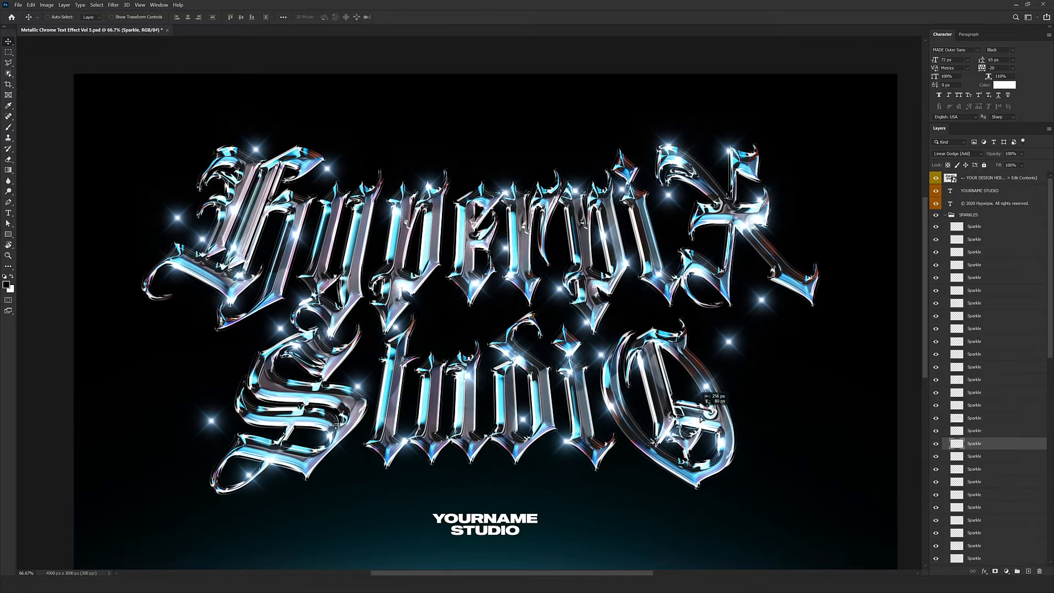
click(966, 456)
- Work through the middle Sparkle layers of the group, shifting those floating beside the lettering onto the strokes
scroll(974, 384, down, 7)
click(974, 239)
click(974, 264)
click(975, 316)
drag(715, 388, 574, 396)
click(999, 328)
scroll(573, 384, down, 1)
click(1000, 367)
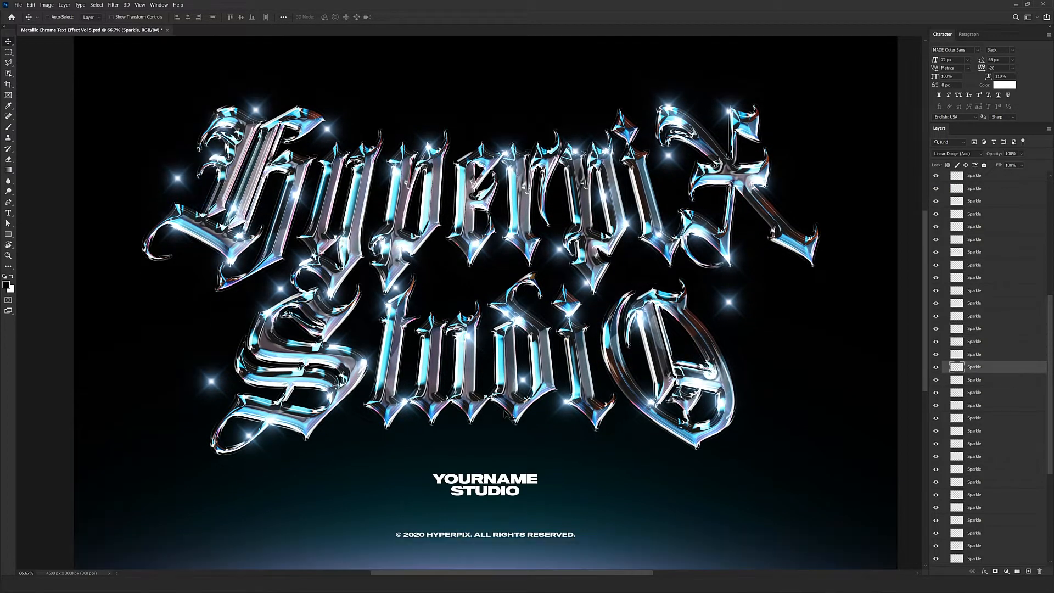
- Place sparkles from the lower part of the SPARKLES group on highlights of the HyperpiX and StudiO letters
click(1000, 392)
click(999, 431)
click(1010, 469)
scroll(1010, 487, down, 5)
click(1000, 322)
key(alt+bracketleft)
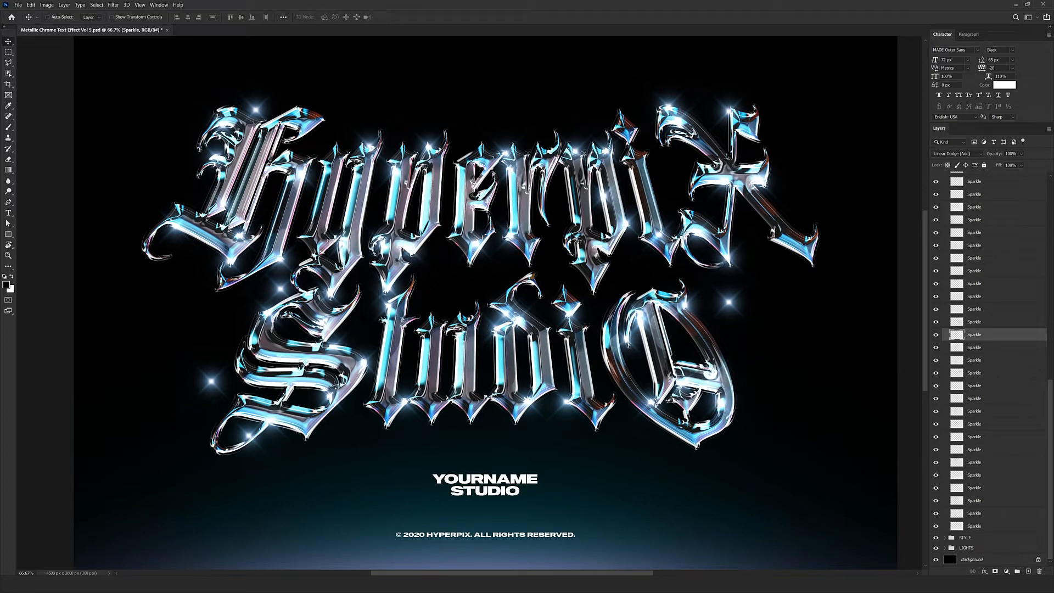
drag(560, 325, 567, 296)
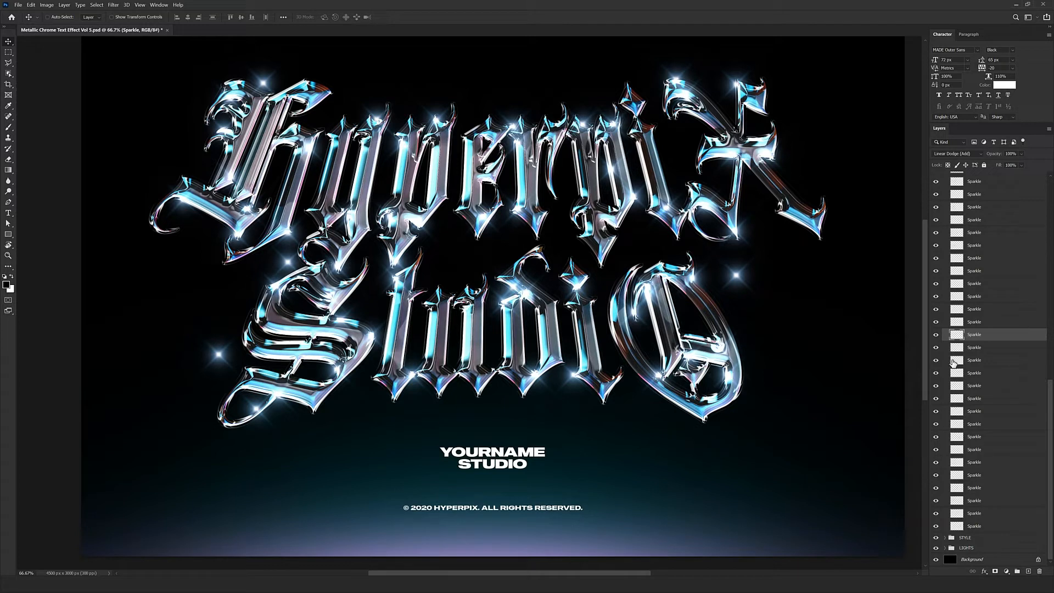
- Delete the surplus Sparkle layers at the lower end of the SPARKLES group and check the whole artwork
click(977, 349)
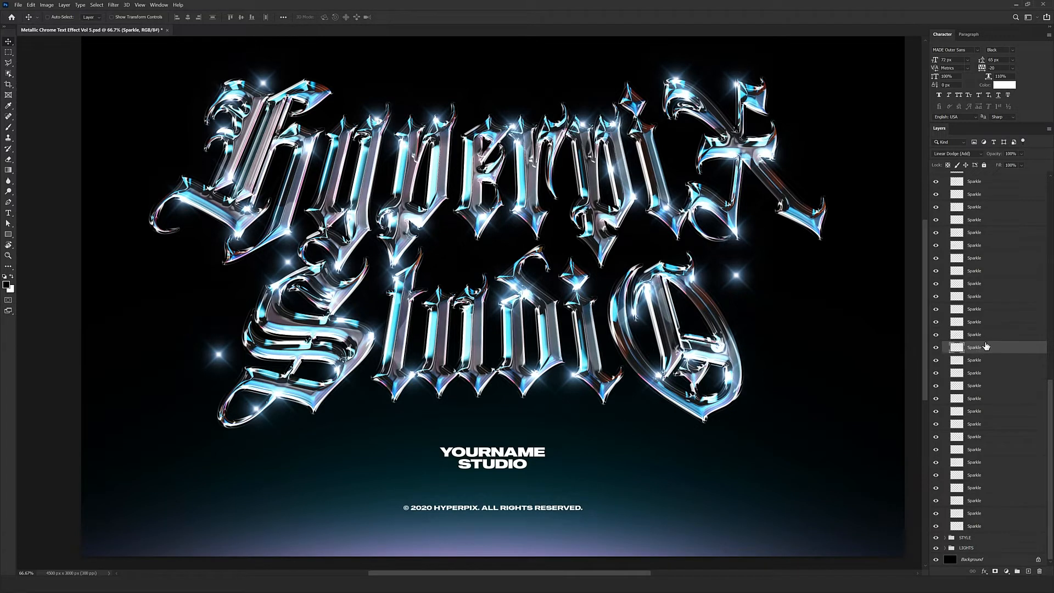
shift+click(987, 527)
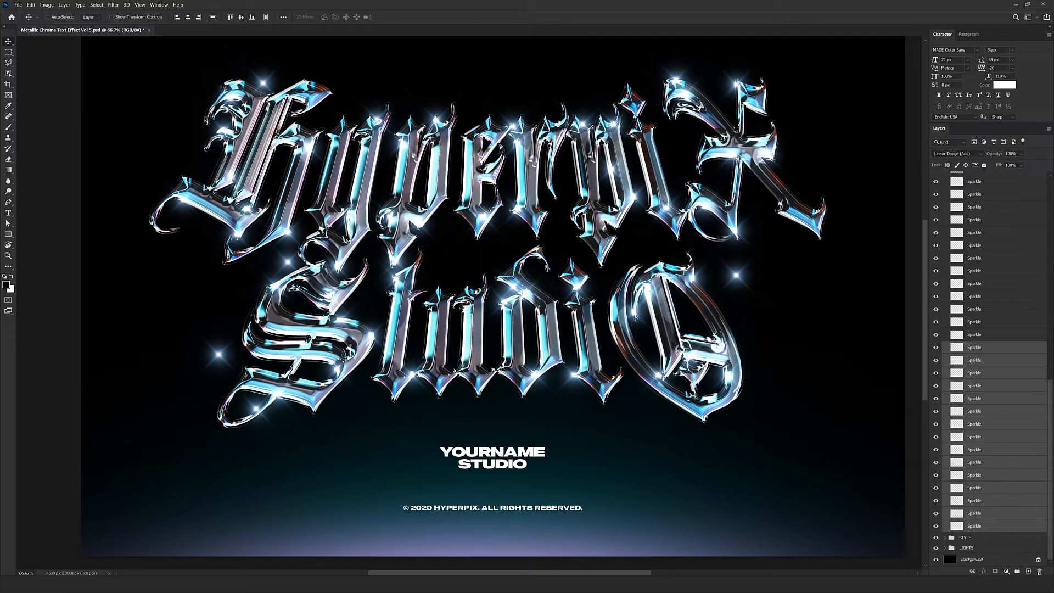
click(1039, 571)
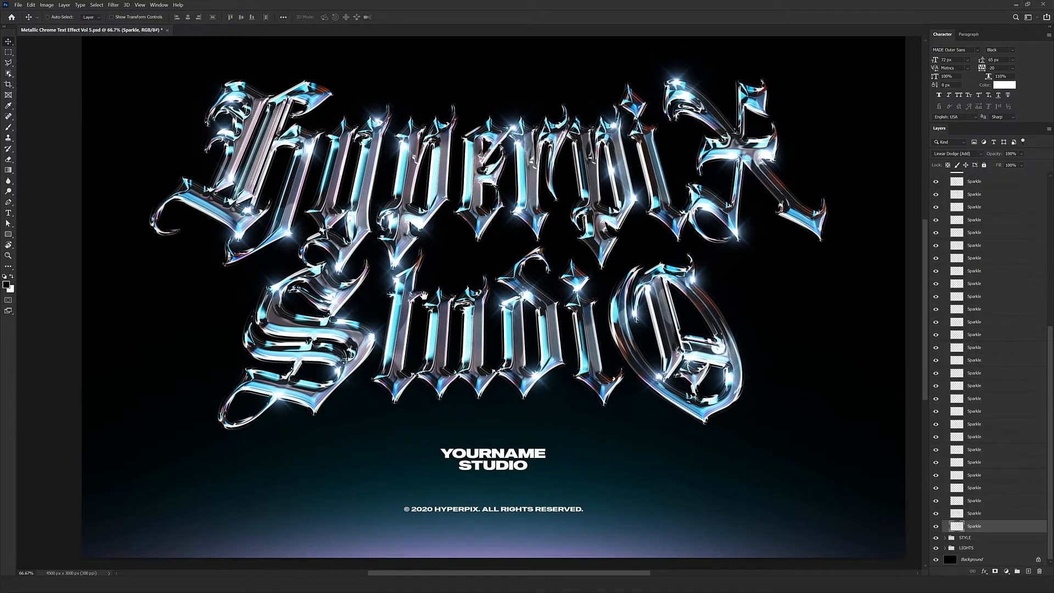
drag(418, 270, 439, 177)
scroll(420, 256, up, 1)
scroll(439, 176, down, 2)
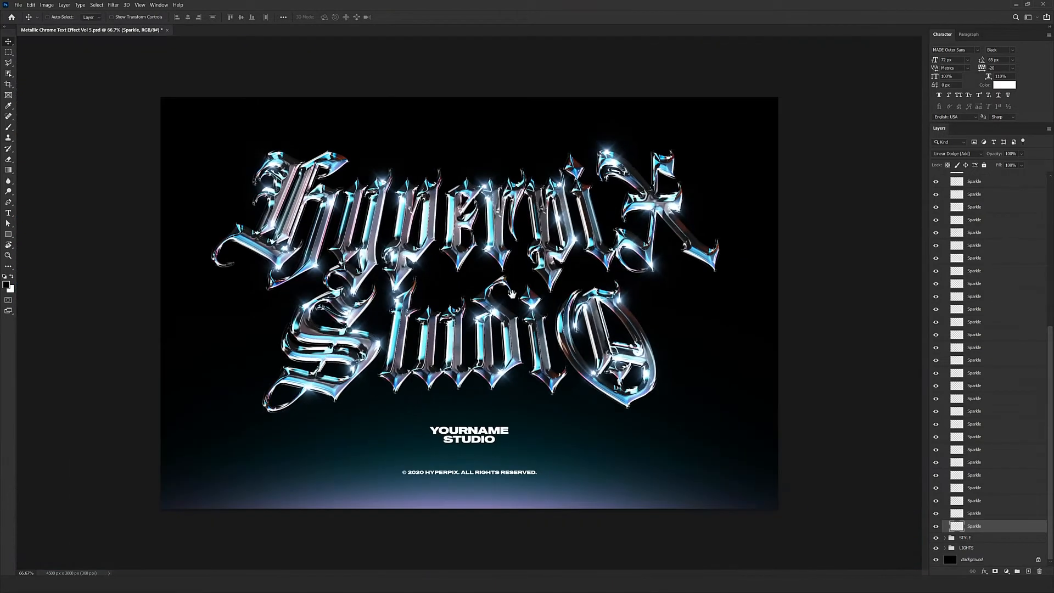
scroll(954, 231, up, 3)
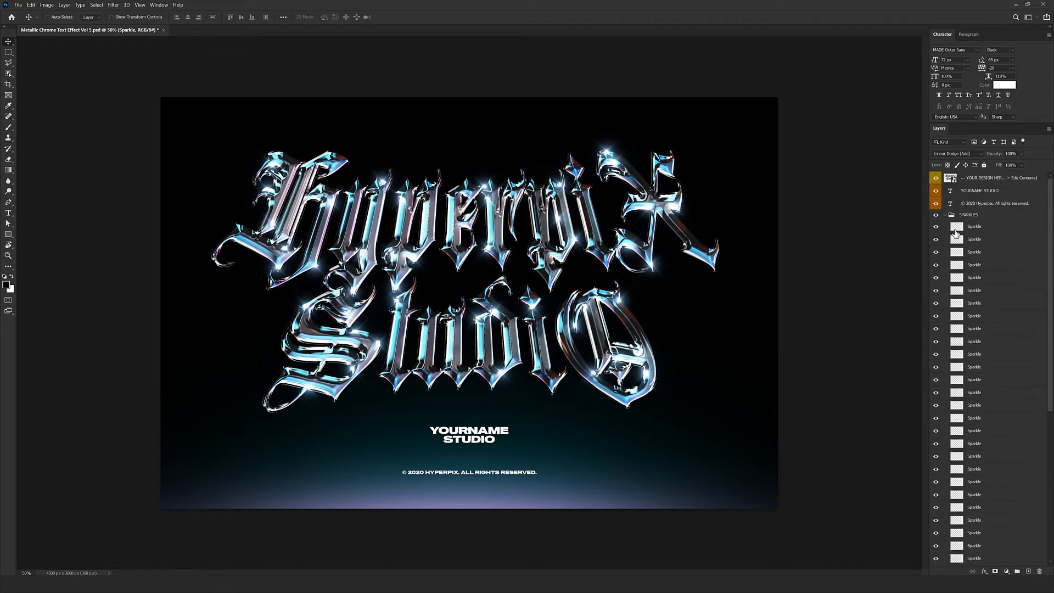
- Collapse the SPARKLES group and briefly inspect the layers inside the STYLE group
click(945, 215)
click(946, 225)
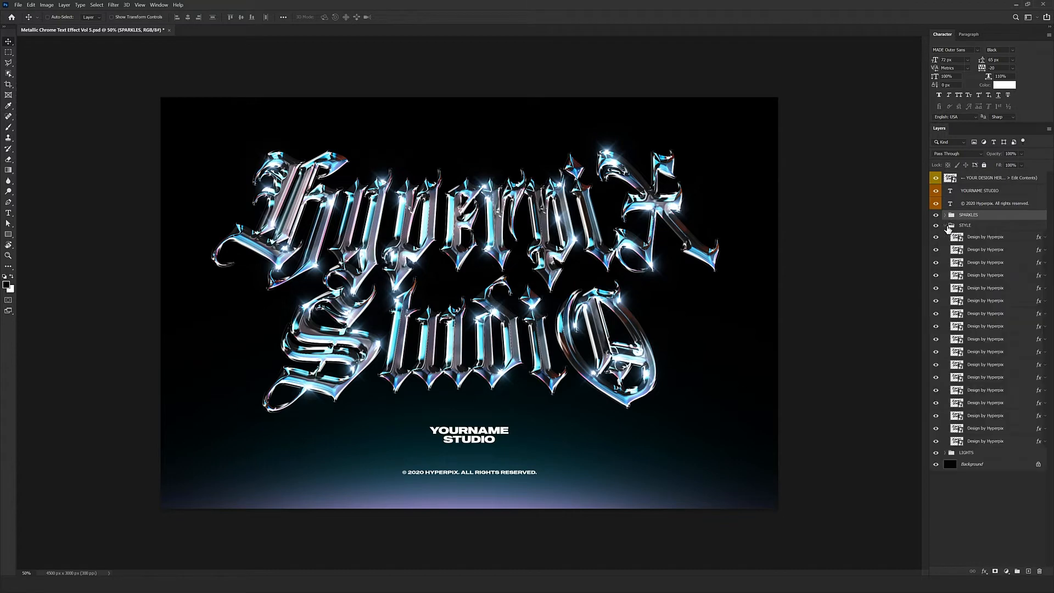
click(946, 226)
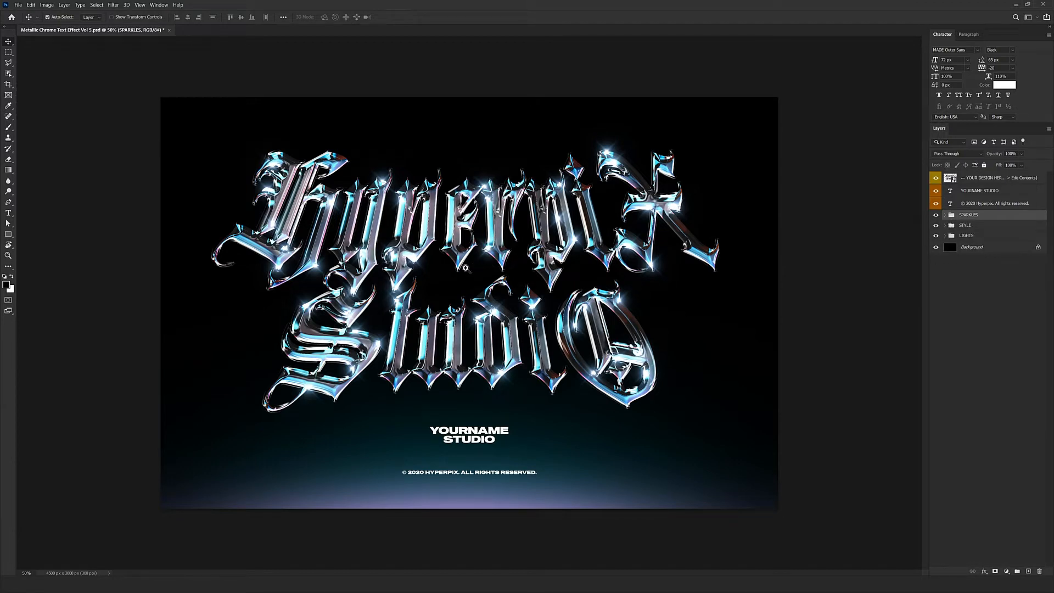
- Expand the LIGHTS group to show its two Light layers and view the background glow
key(ctrl+plus)
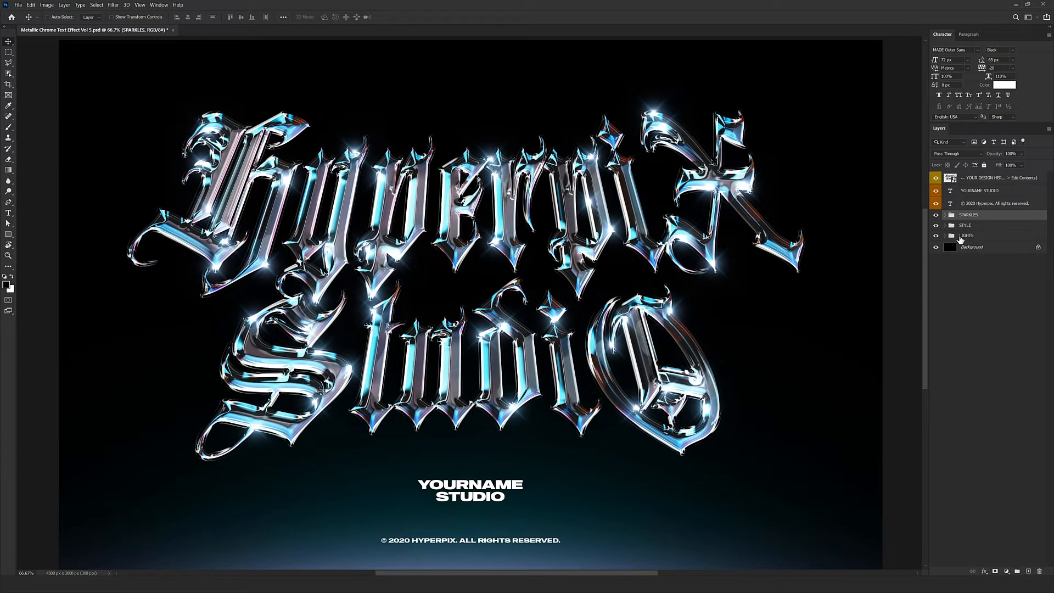
click(965, 225)
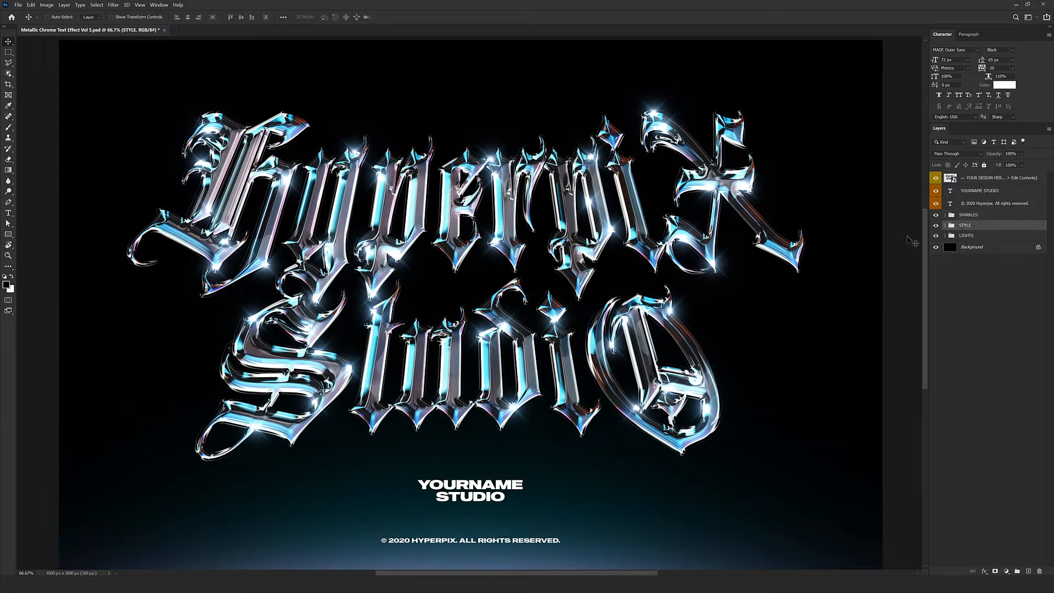
click(965, 236)
click(946, 236)
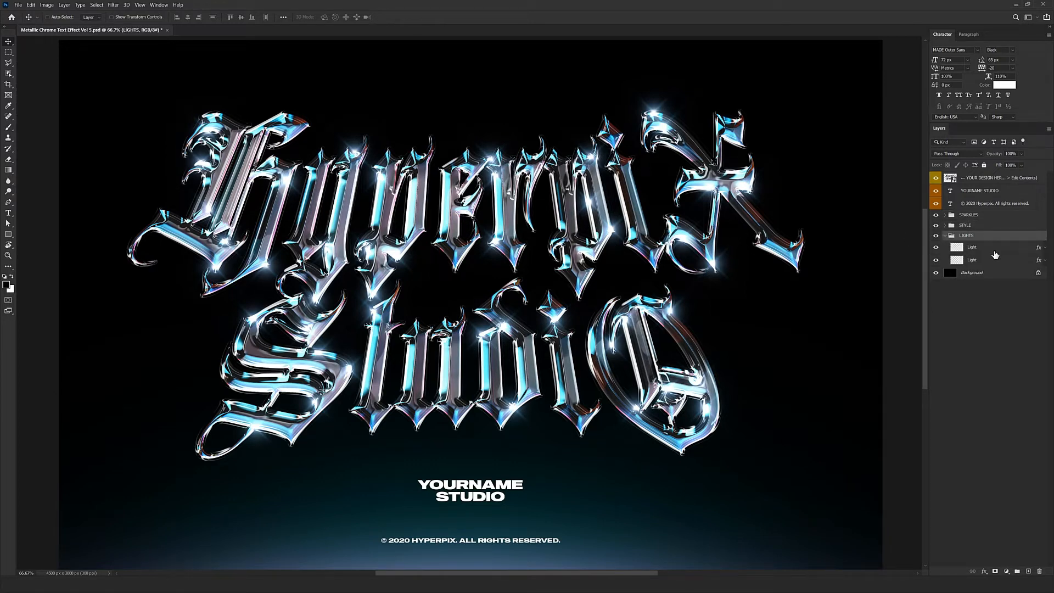
scroll(737, 256, down, 2)
key(ctrl+minus)
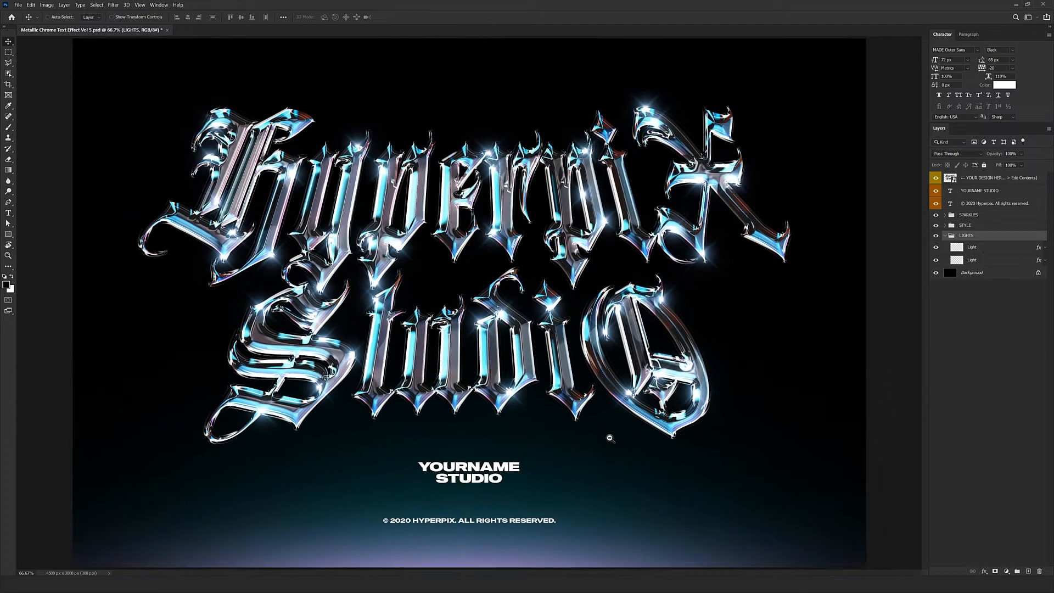
- Try green #15ff41 and blue #1599ff as the lower Light layer's Color Overlay, then discard the changes
click(1041, 265)
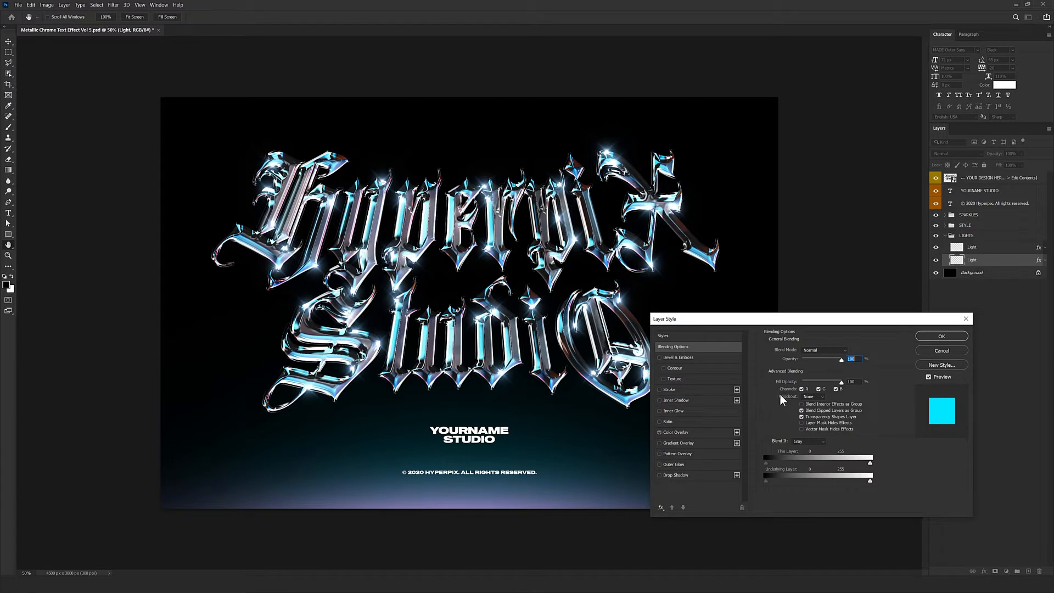
click(675, 432)
click(849, 351)
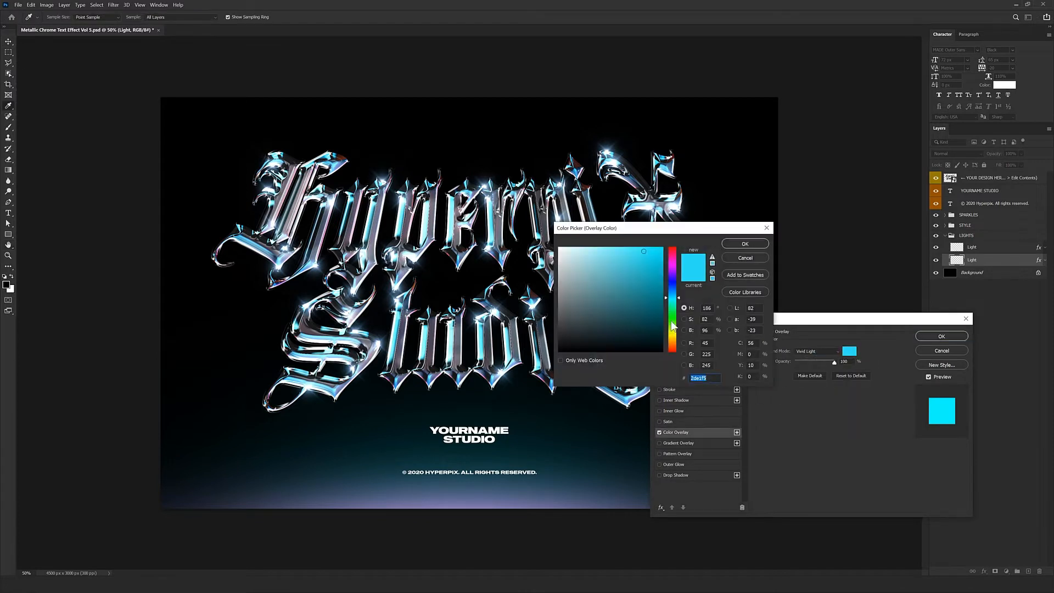
click(671, 313)
mouse_move(624, 296)
mouse_down()
mouse_move(626, 318)
mouse_move(655, 247)
mouse_up()
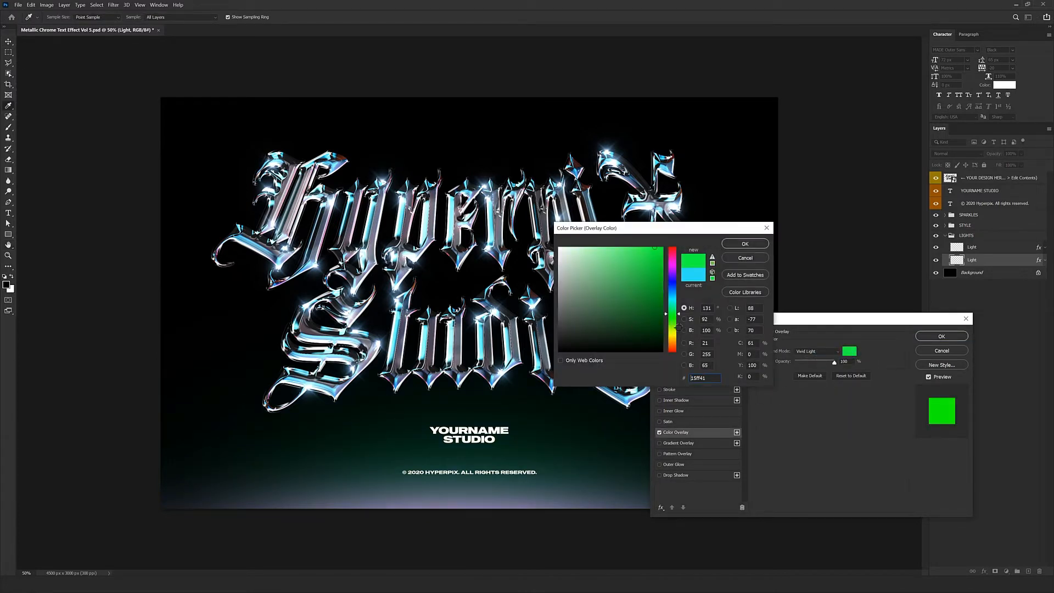
click(672, 291)
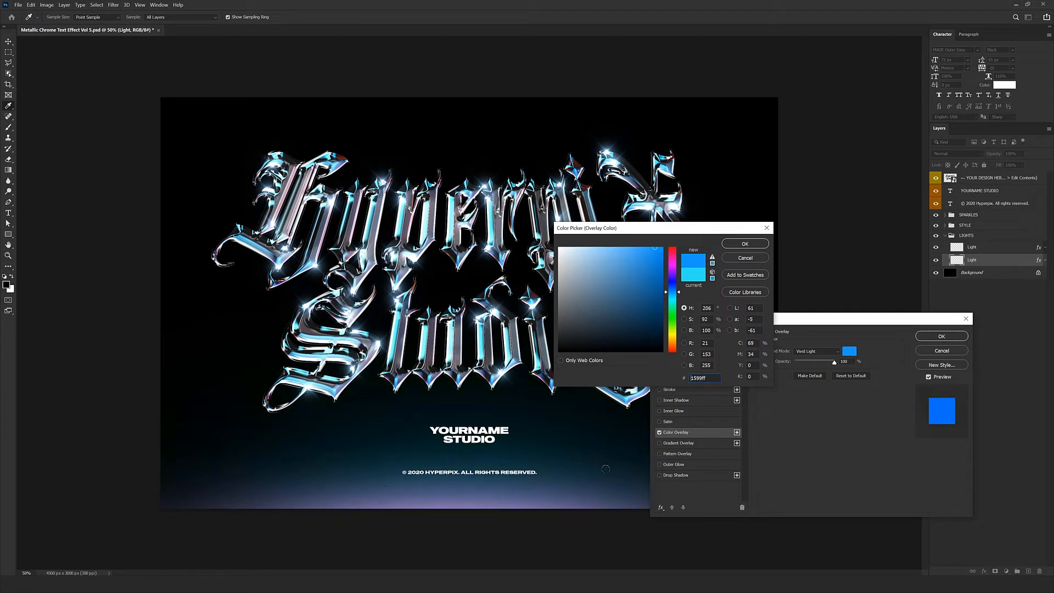
click(755, 262)
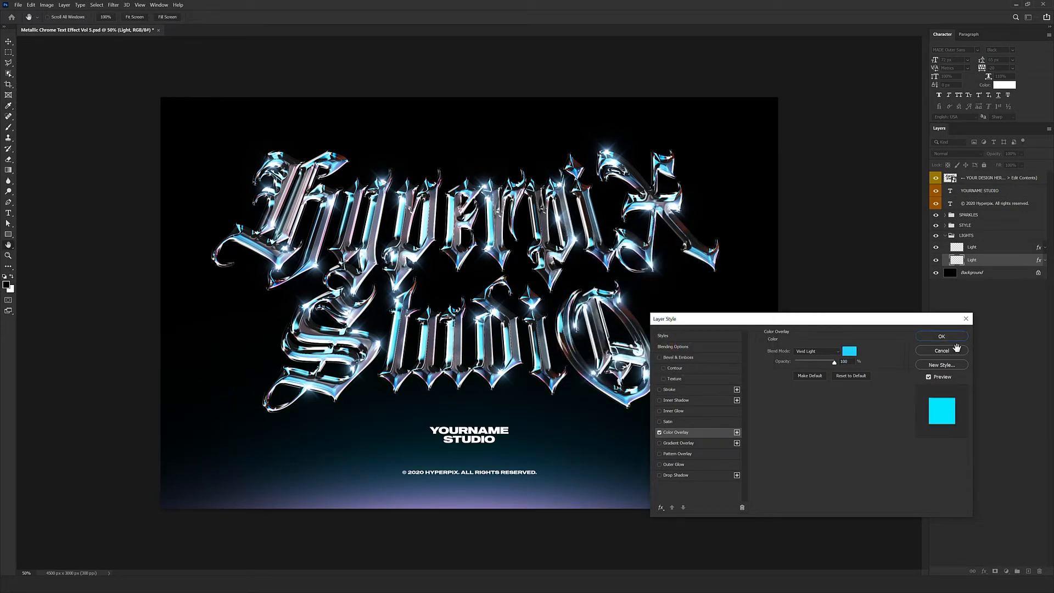
click(942, 351)
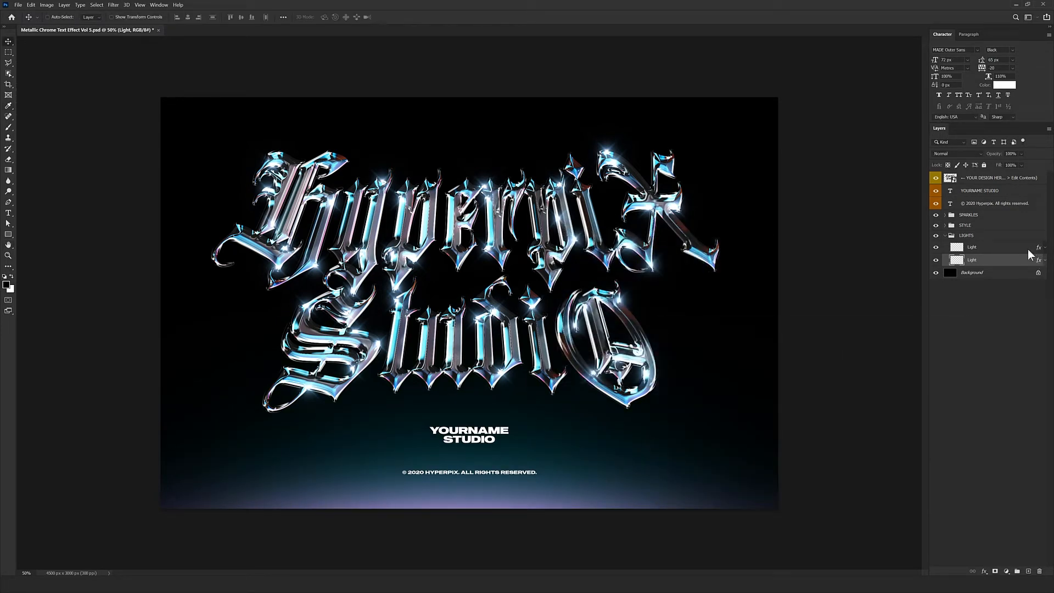
- Collapse the LIGHTS group and apply a layer effect to it that gives the background a pink glow
click(945, 235)
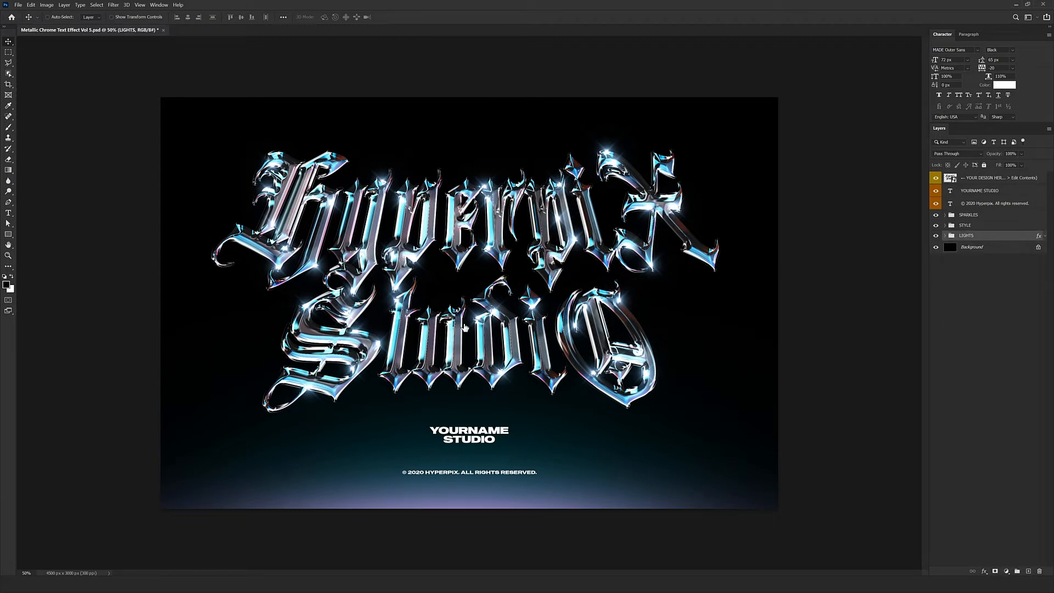
key(ctrl+z)
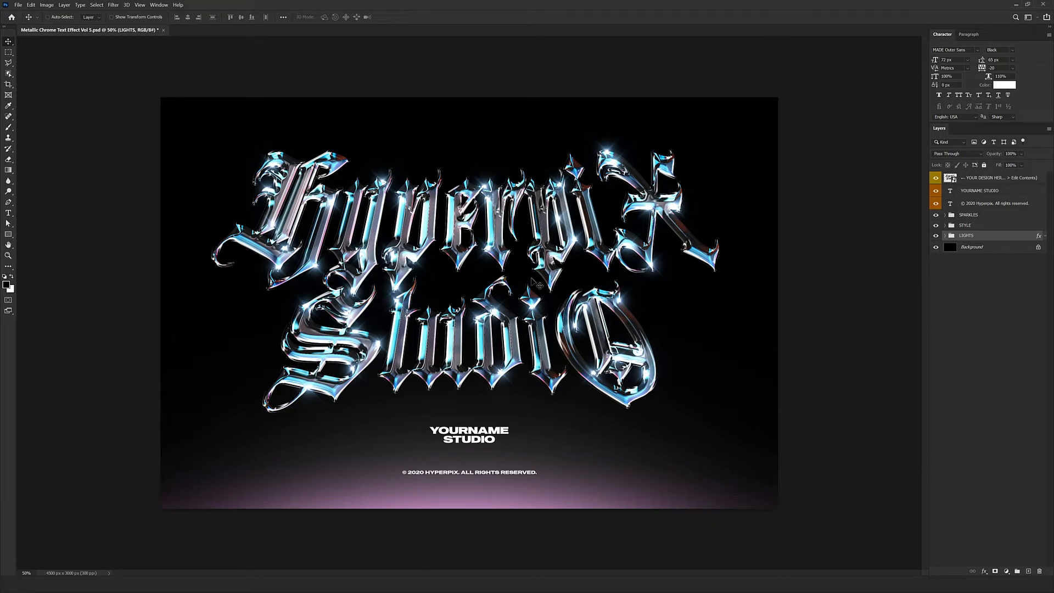
- Open the contents of the YOUR DESIGN HERE smart object for editing
key(ctrl+plus)
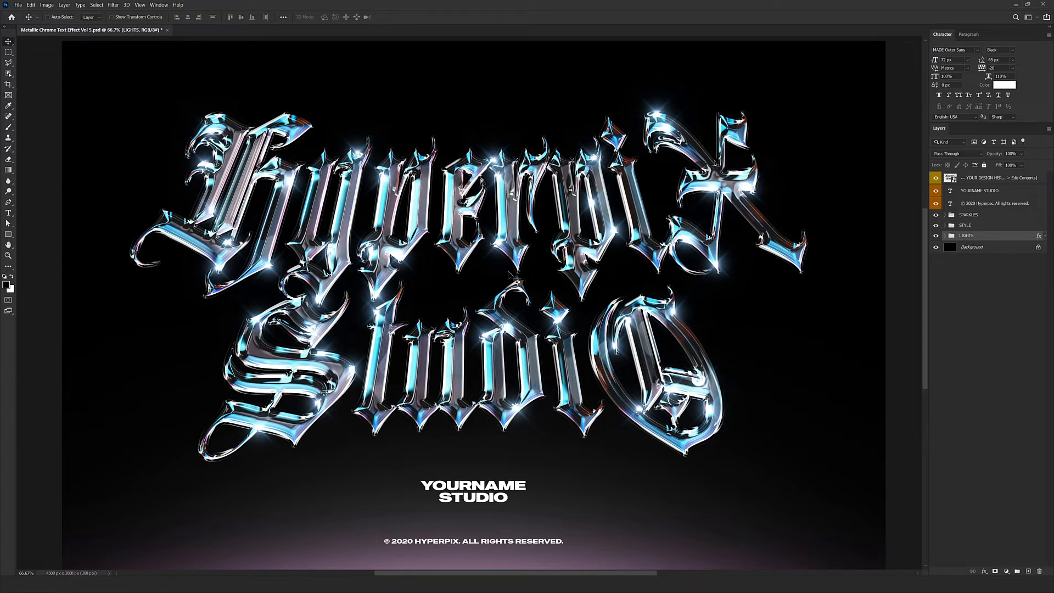
right_click(996, 179)
key(Escape)
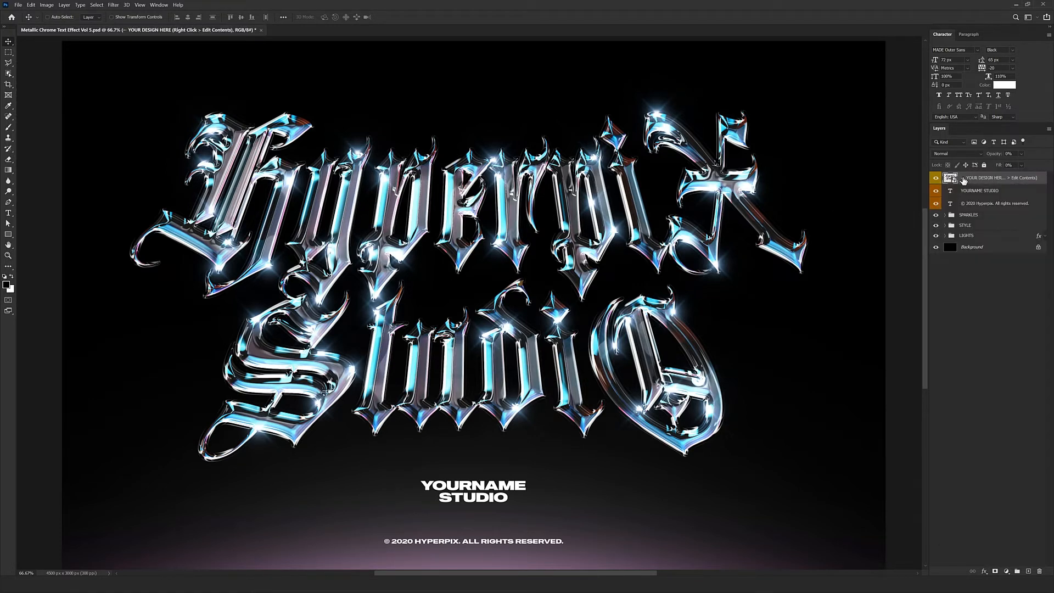
right_click(981, 183)
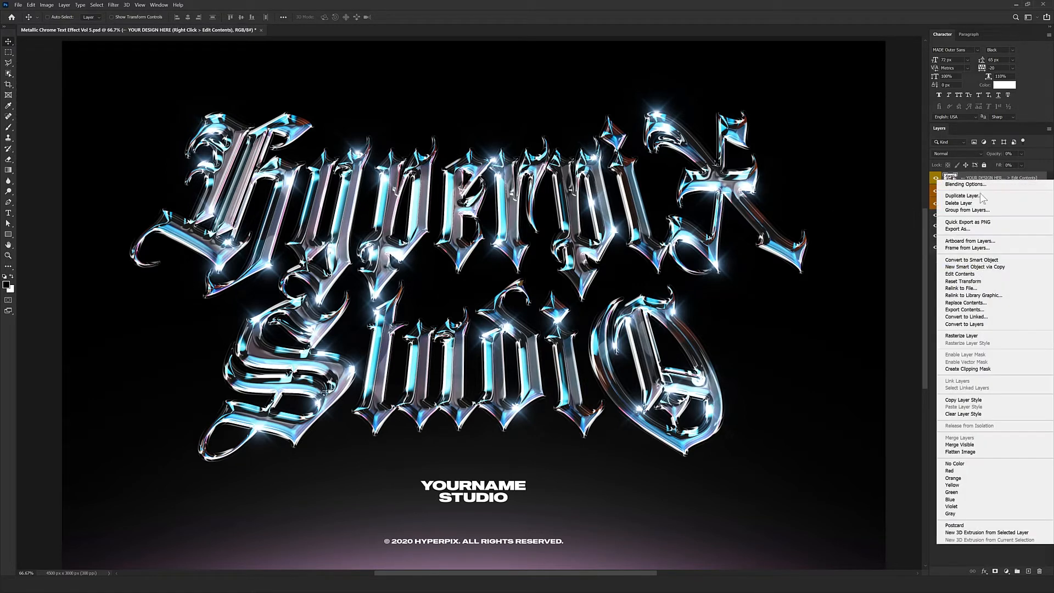
click(960, 274)
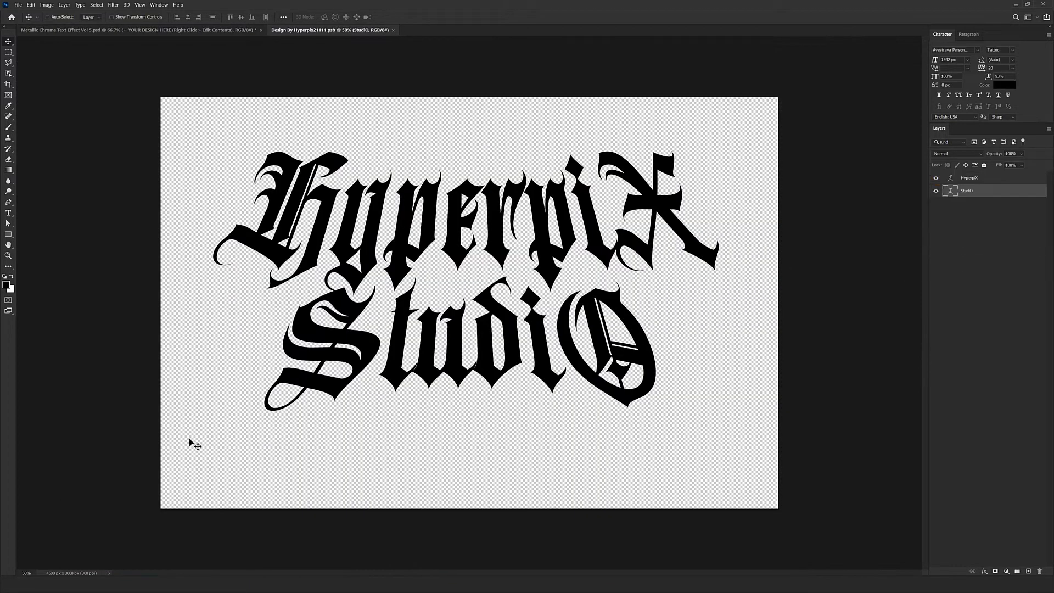
- Bring logo file 1 from the Logo folder into the smart object and scale it to about 27.5%, centred above the middle
click(135, 546)
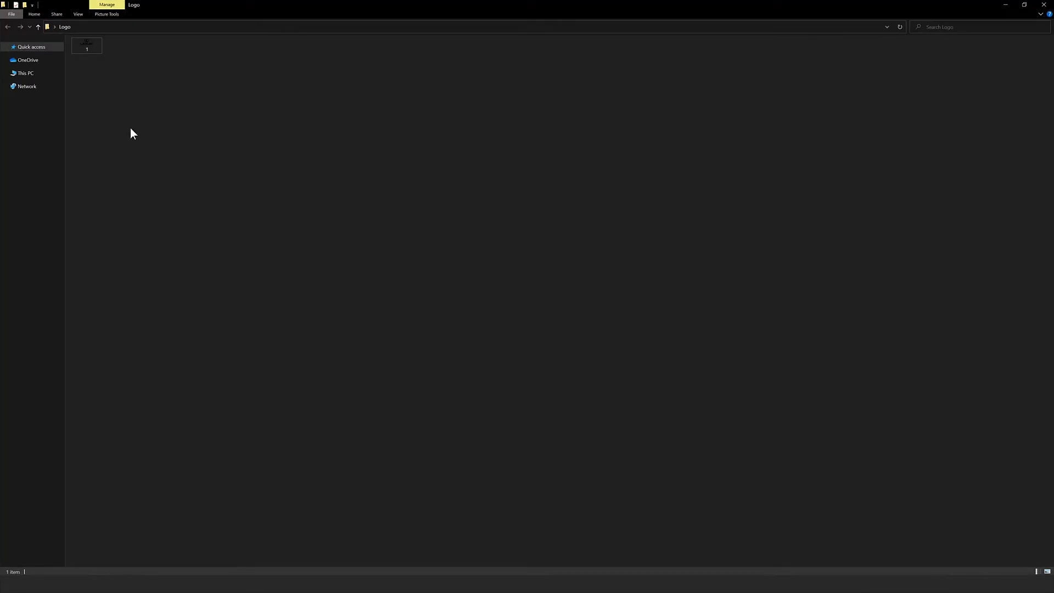
drag(85, 43, 465, 315)
drag(562, 359, 561, 338)
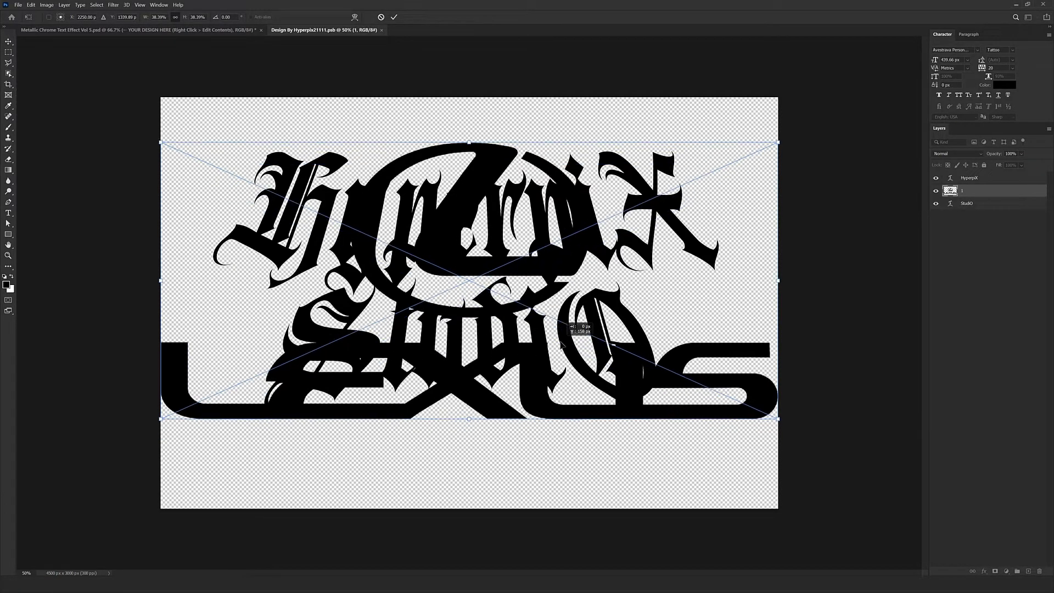
drag(776, 420, 671, 422)
key(Return)
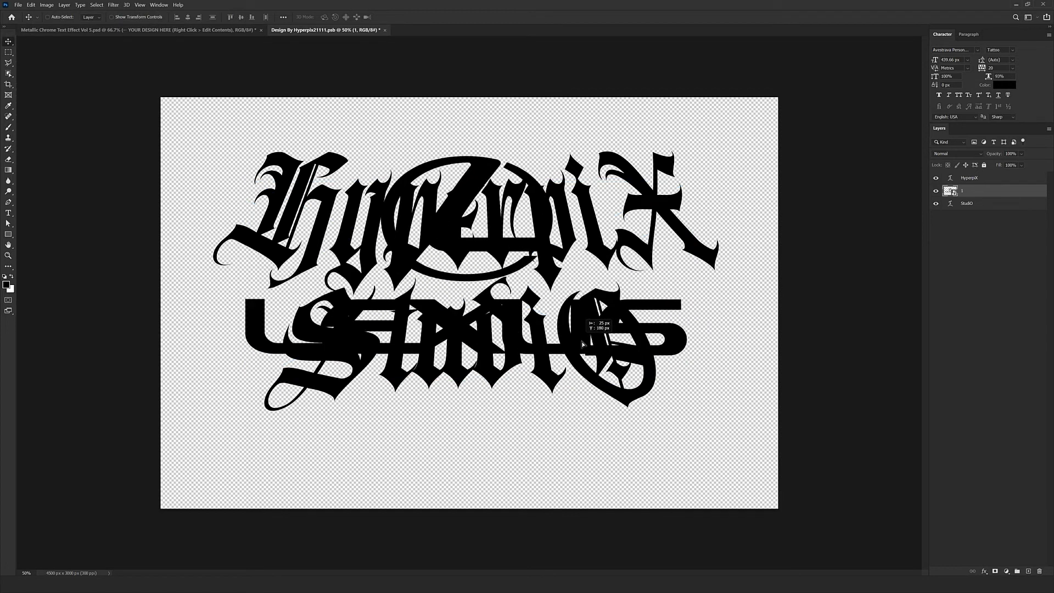
- Delete the HyperpiX and StudiO text layers, keeping only the placed logo layer
click(975, 206)
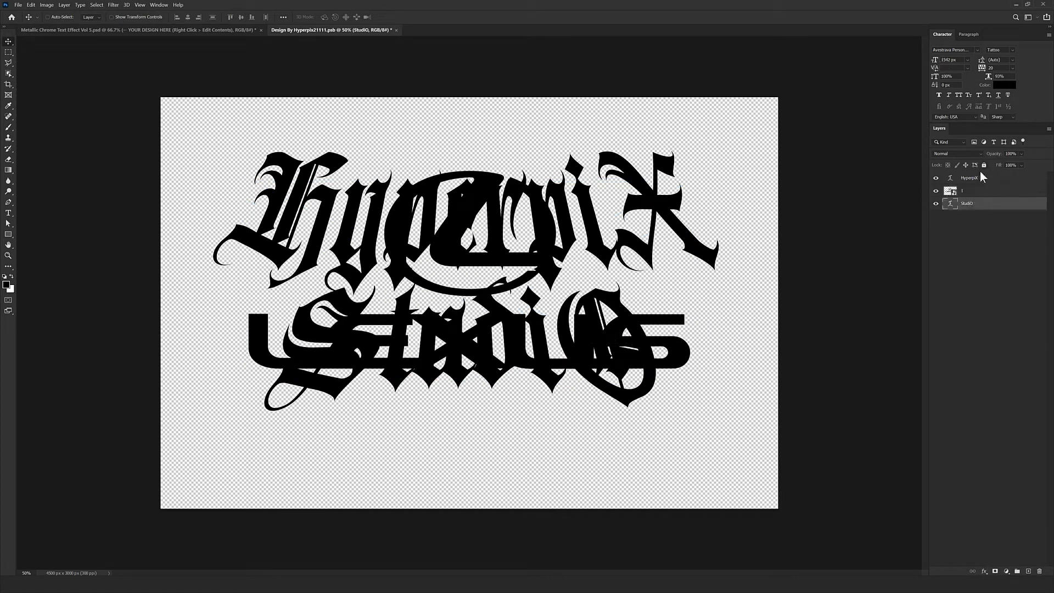
ctrl+click(966, 183)
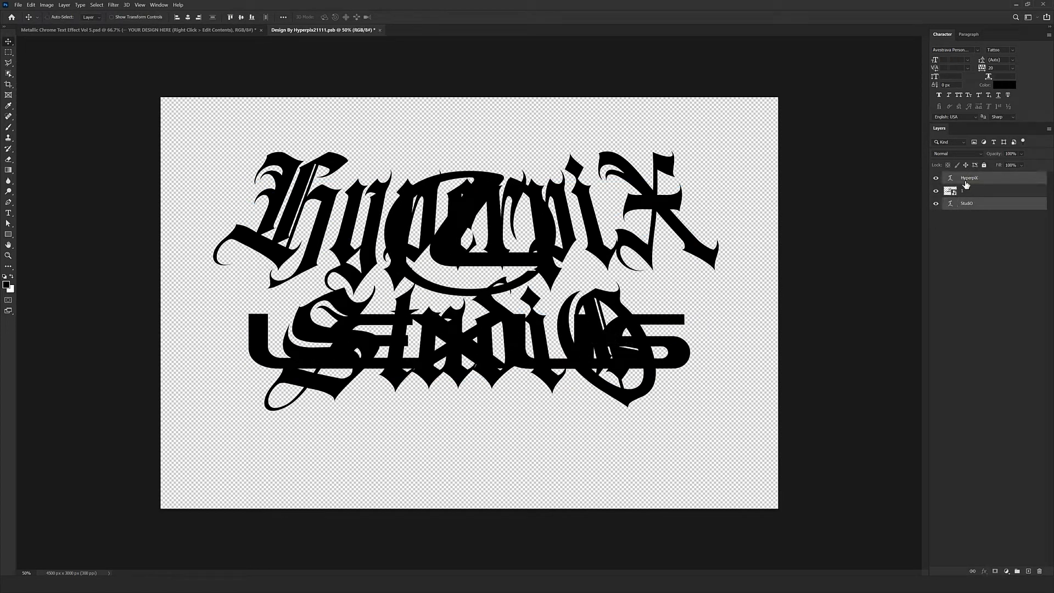
click(1041, 572)
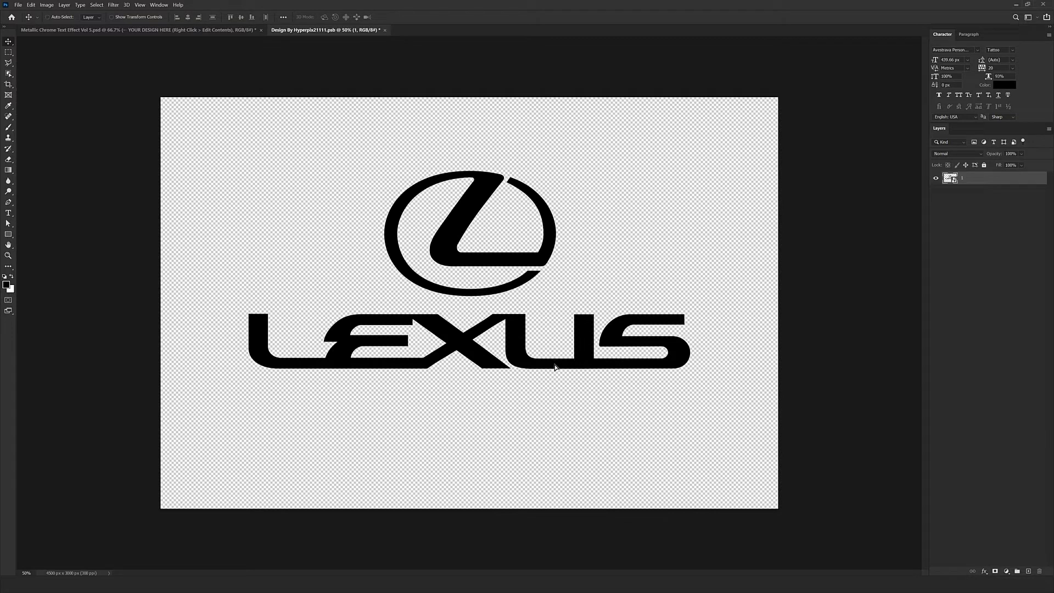
- Show the guides and align the Lexus logo's centre with the vertical centre guide
key(ctrl+semicolon)
key(ctrl+t)
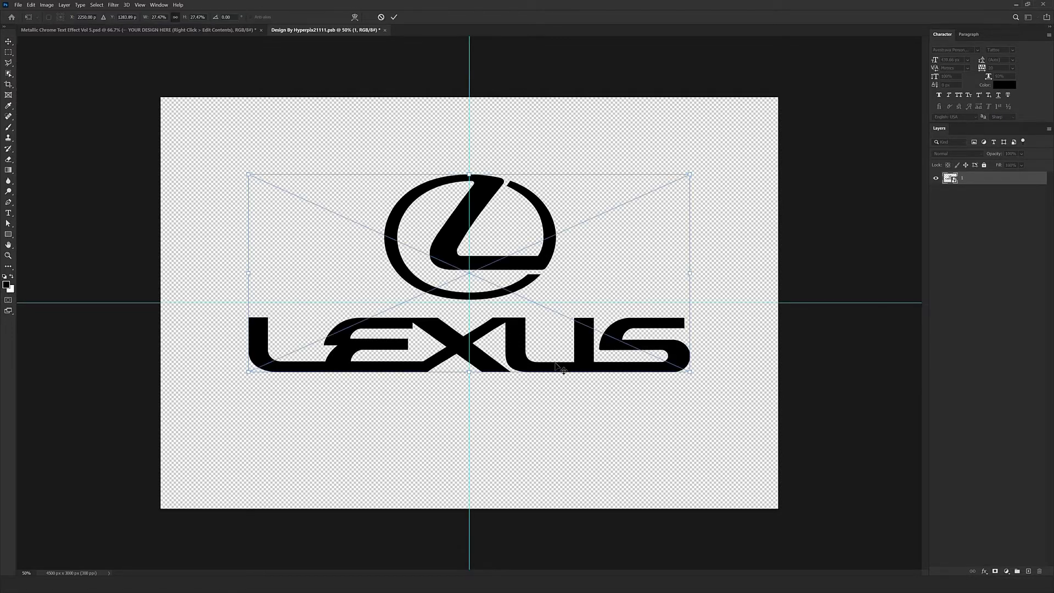
key(Return)
drag(537, 346, 526, 332)
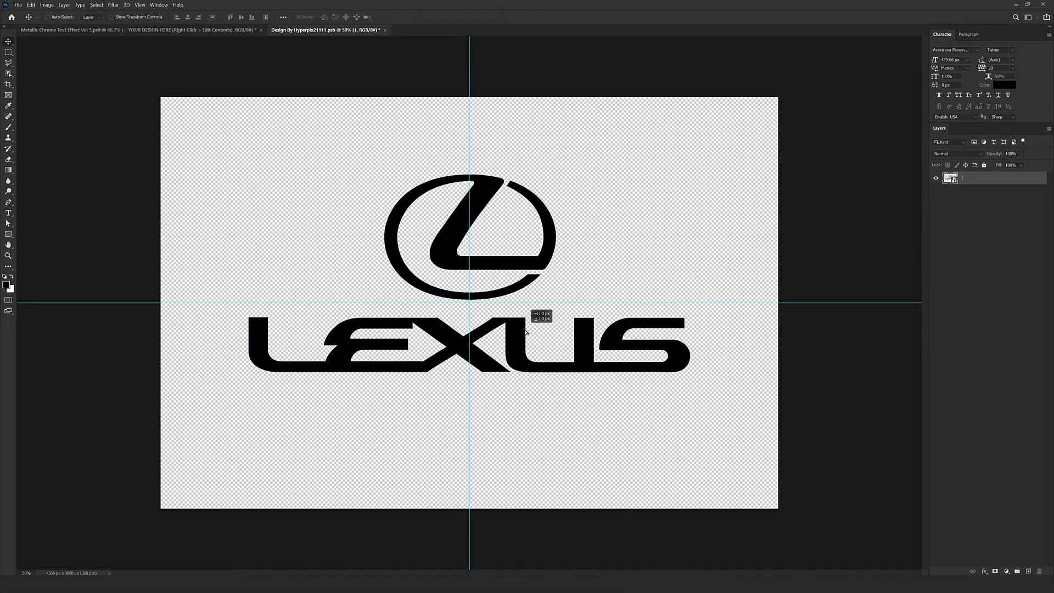
key(ctrl+1)
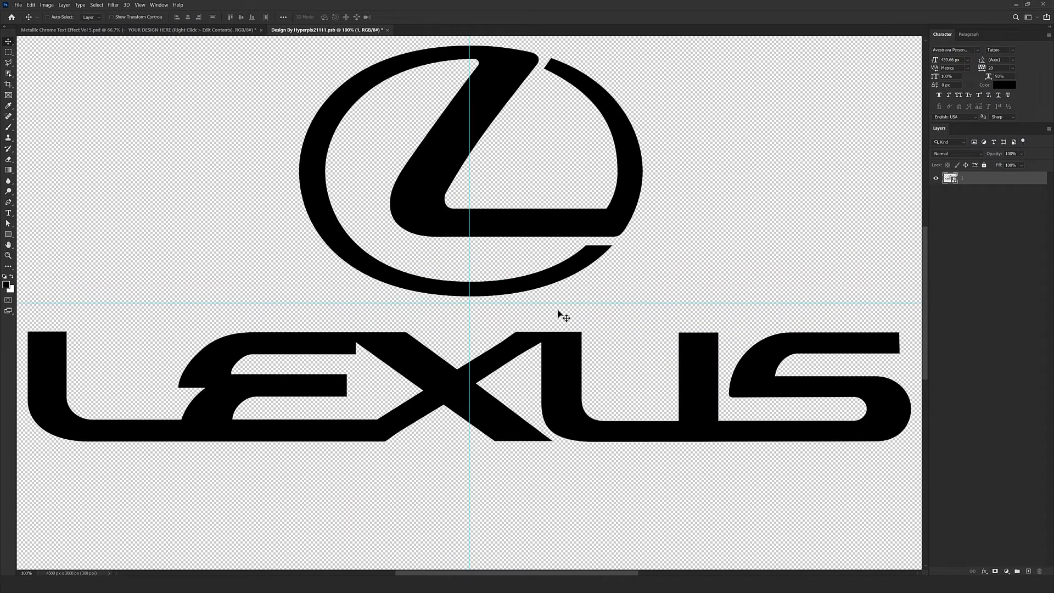
key(ctrl+minus)
key(ctrl+minus)
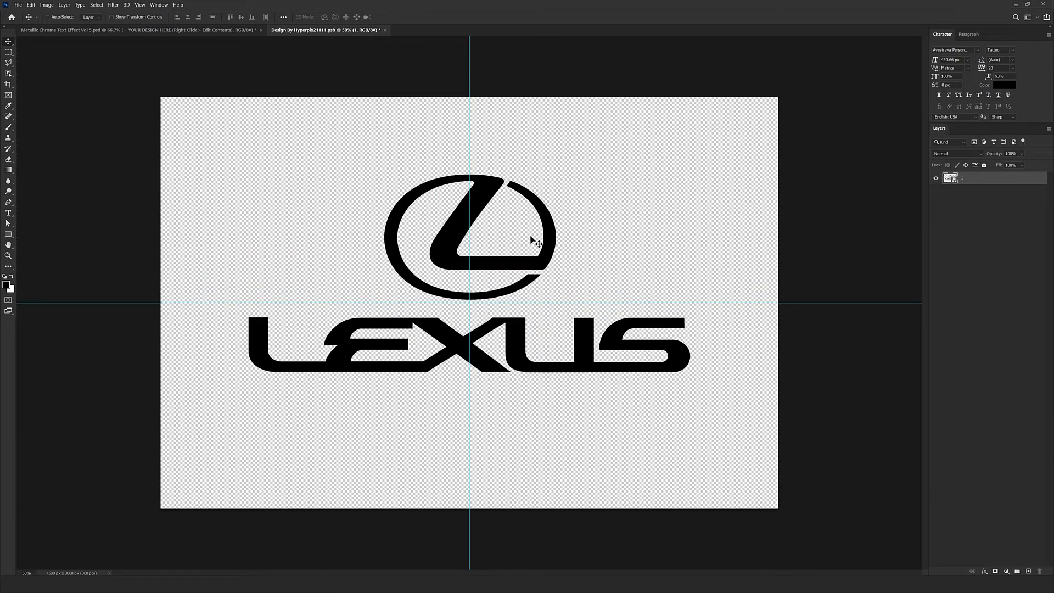
- Save and close the smart object contents to apply the chrome effect to the Lexus logo, and check the full composition
click(385, 31)
click(506, 219)
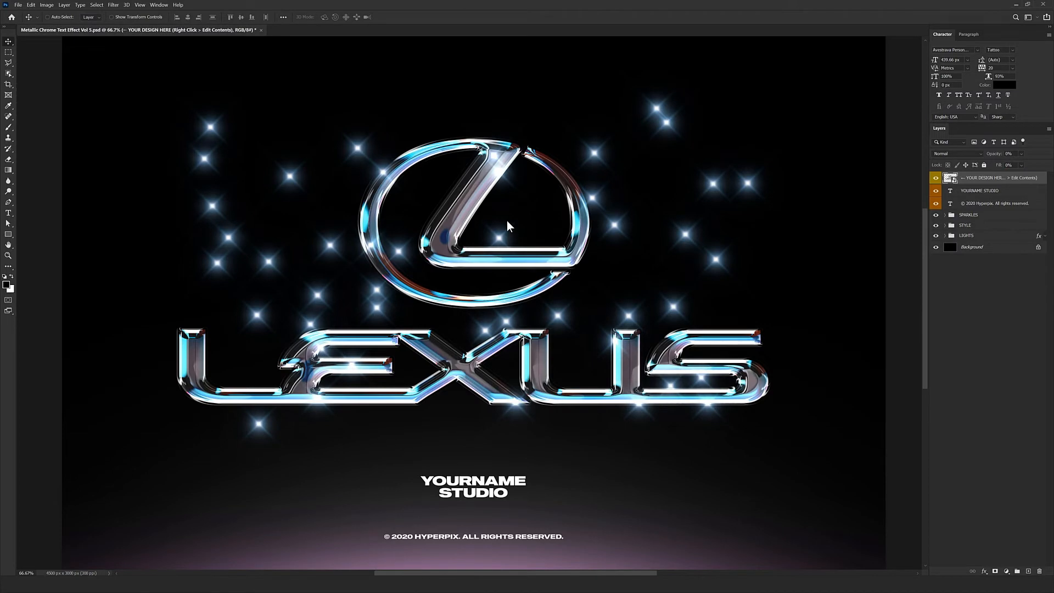
drag(507, 222, 508, 236)
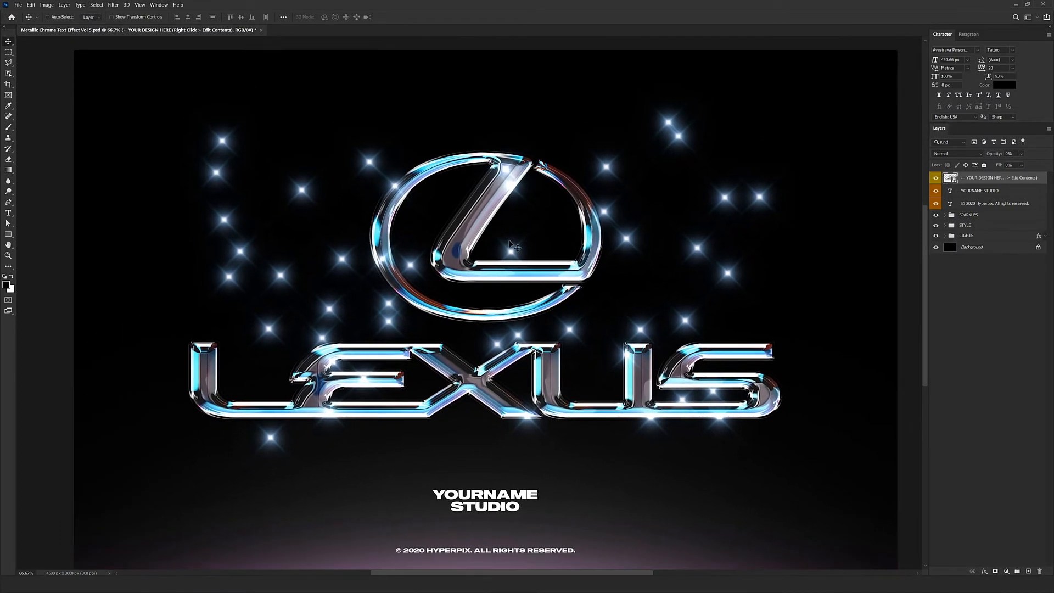
key(ctrl+minus)
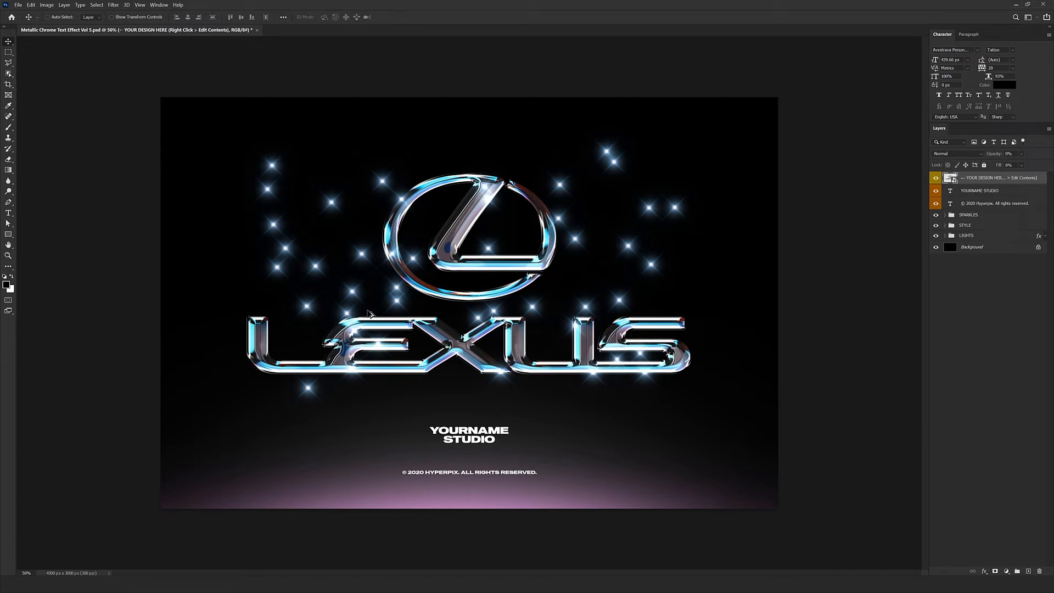
- Expand the SPARKLES group and remove all of its Sparkle layers except one
click(945, 215)
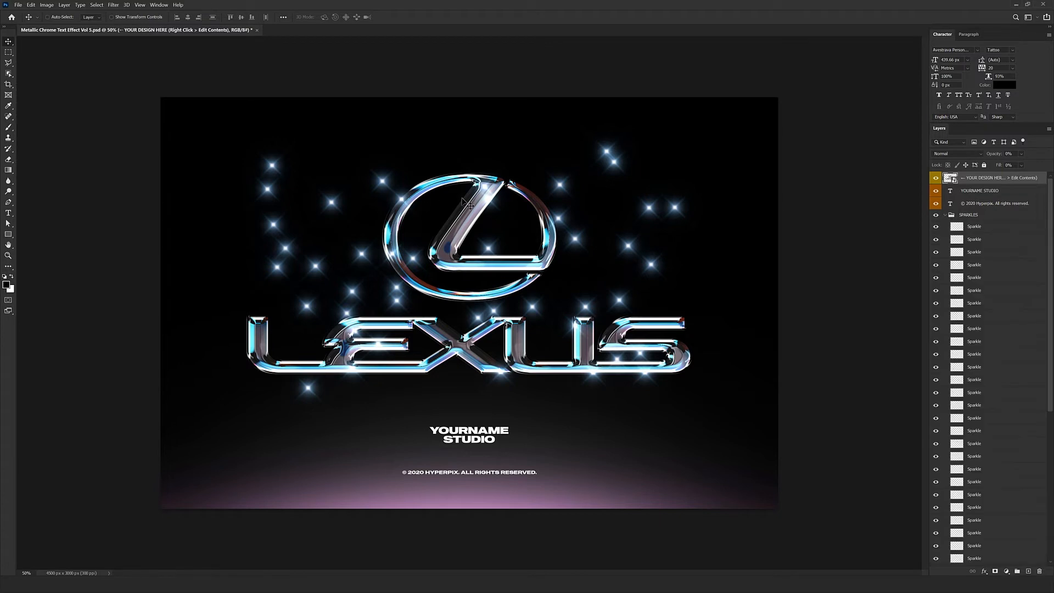
click(989, 240)
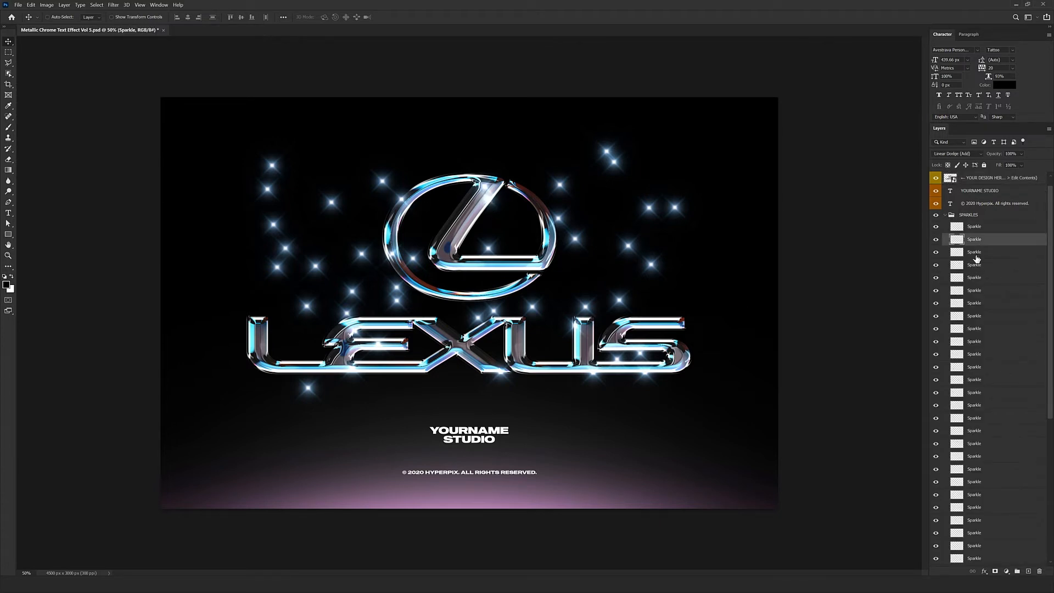
scroll(977, 385, down, 5)
shift+click(977, 526)
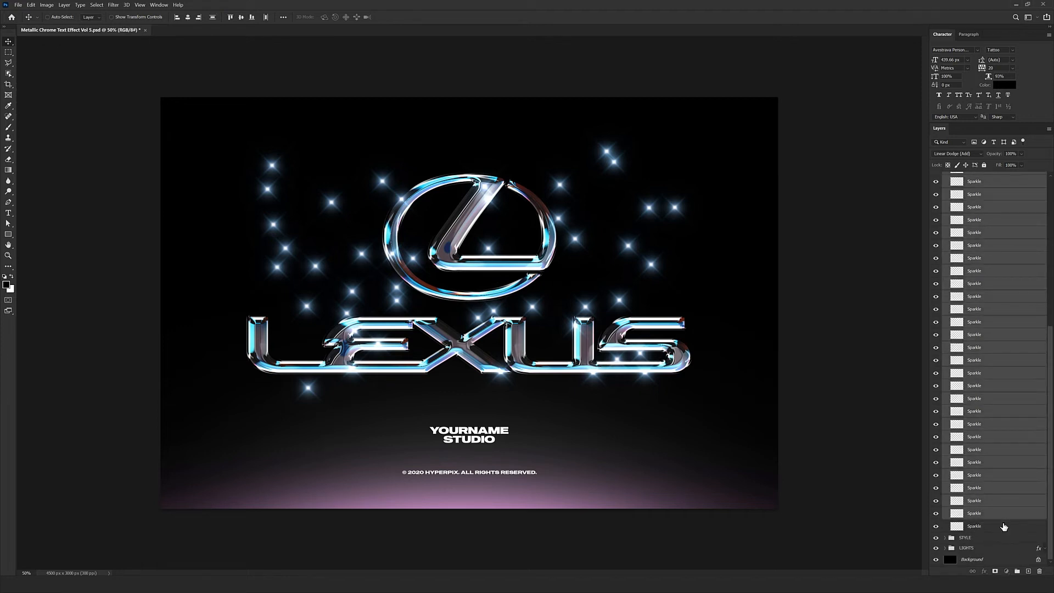
key(ctrl+e)
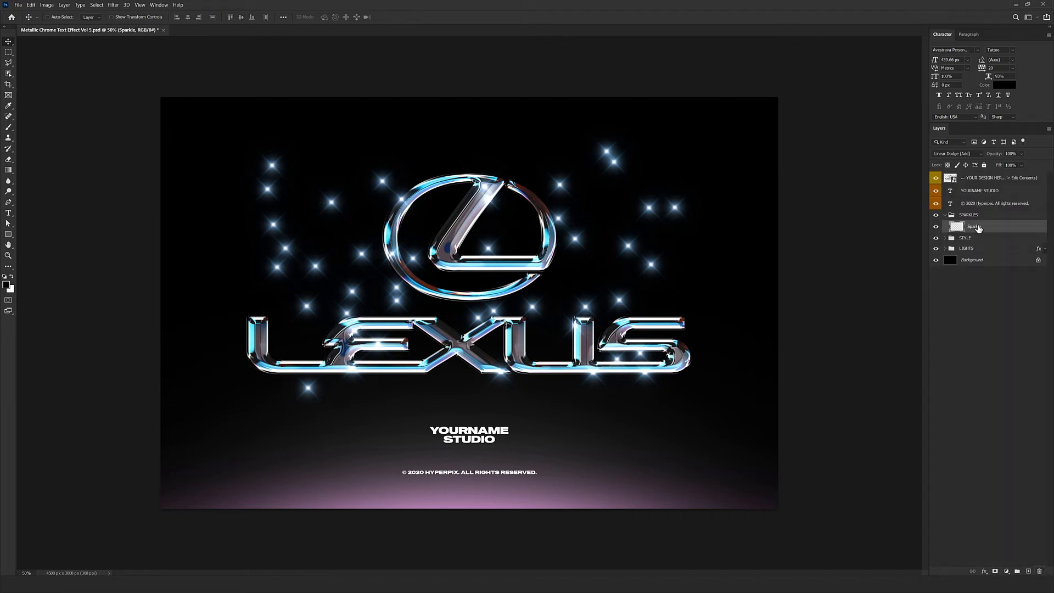
- Place the remaining sparkle on the emblem's upper edge and duplicate it onto highlights around the emblem and the LEXUS letters, making eleven sparkles
drag(666, 231, 506, 212)
drag(597, 190, 432, 289)
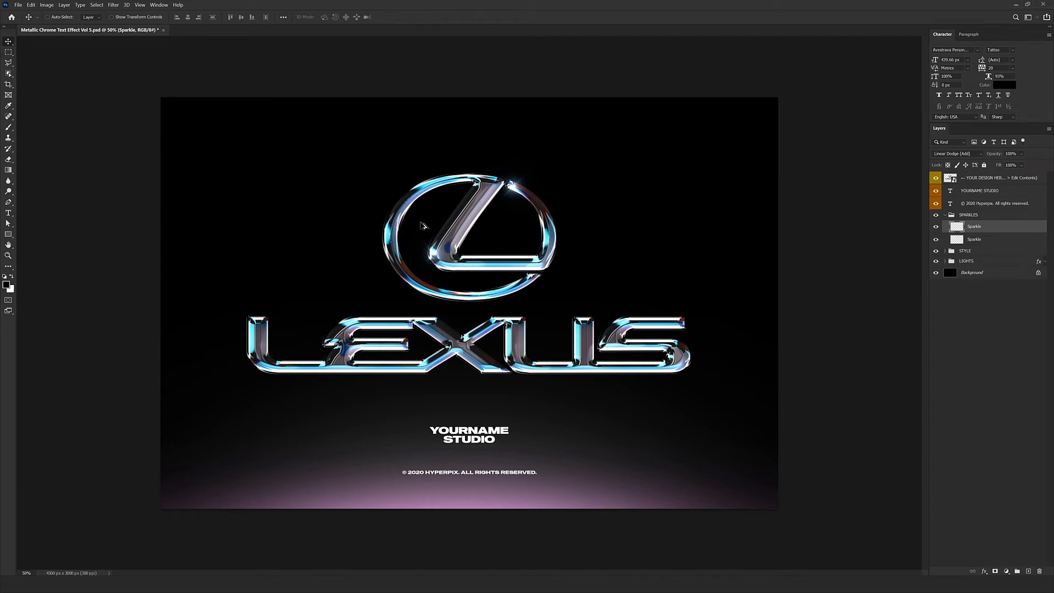
drag(431, 269, 323, 323)
alt+shift+drag(366, 426, 485, 427)
drag(489, 381, 307, 374)
alt+drag(266, 441, 576, 330)
alt+drag(477, 339, 439, 313)
alt+drag(325, 346, 591, 525)
alt+drag(718, 469, 540, 468)
alt+drag(605, 404, 484, 319)
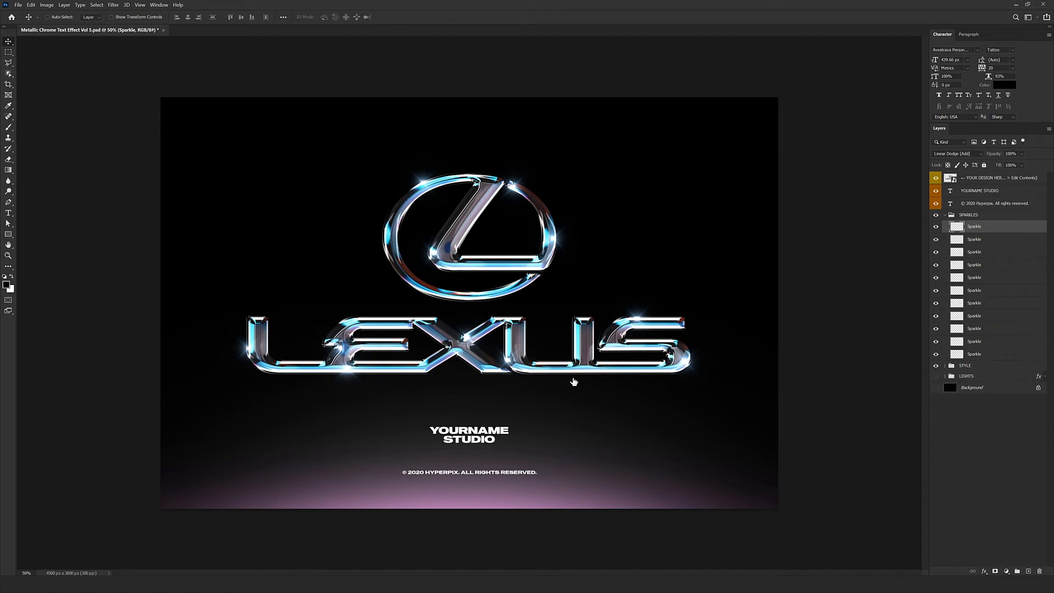
- Hide the LIGHTS group, the Background layer and the SPARKLES group to inspect the chrome logo on transparency
scroll(479, 226, up, 2)
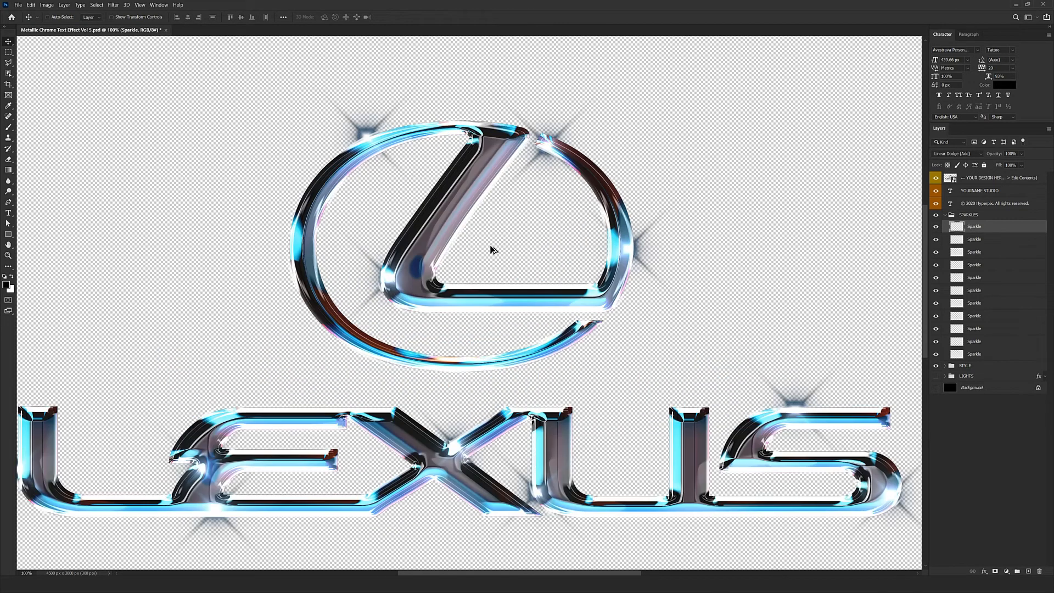
scroll(492, 246, down, 1)
click(937, 214)
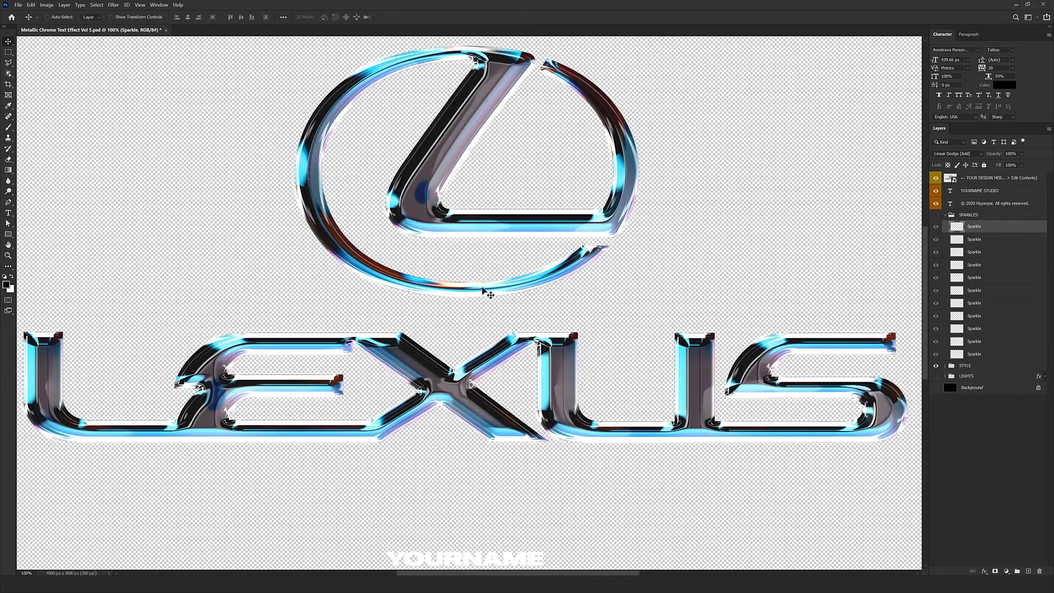
scroll(484, 400, up, 1)
drag(509, 407, 484, 335)
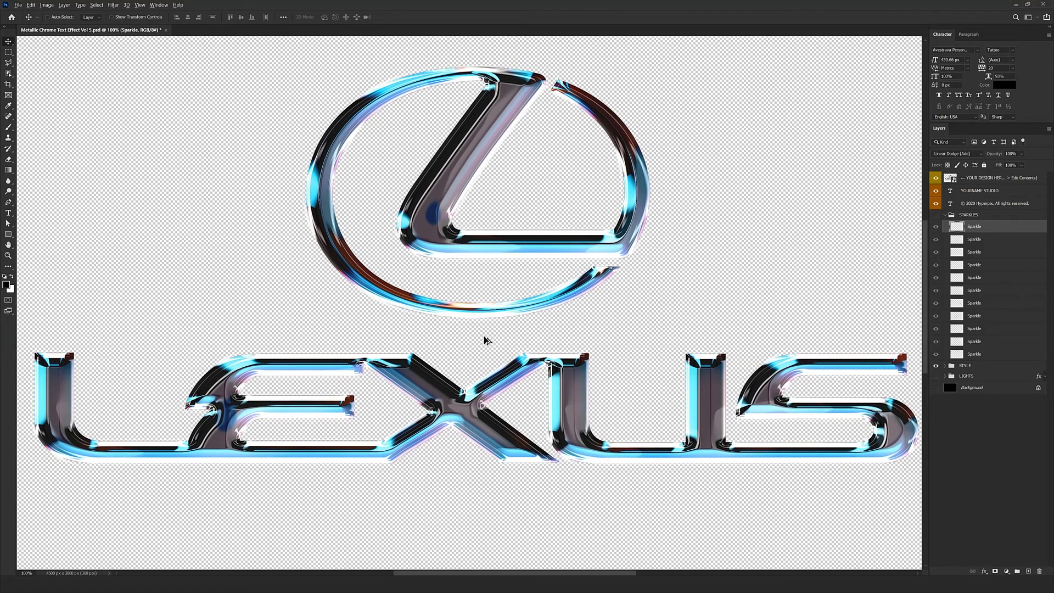
scroll(484, 341, down, 1)
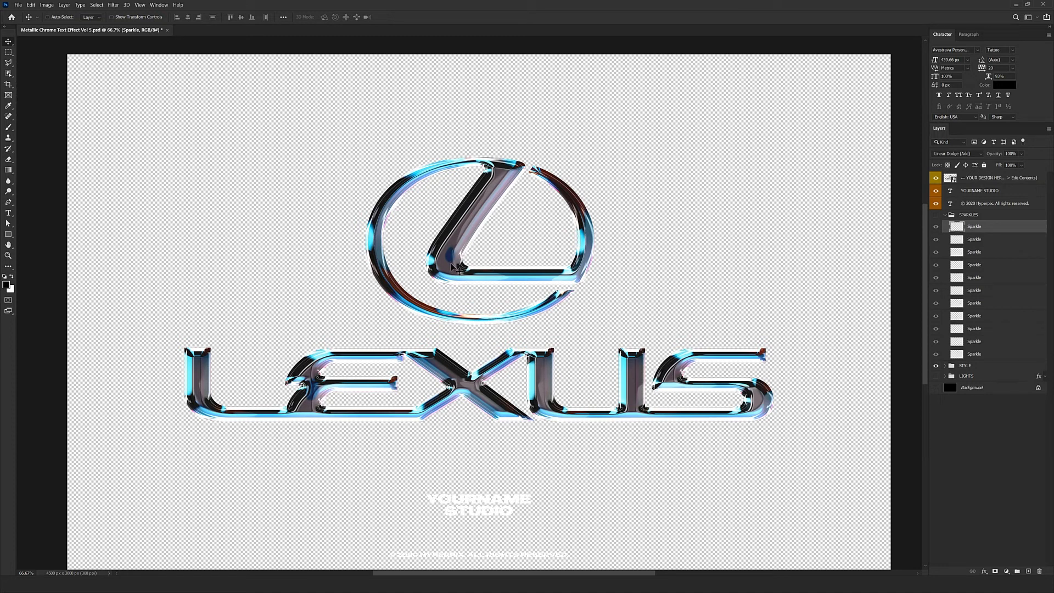
- Expand the STYLE group and go through its first seven Design by Hyperpix layers one by one
click(993, 365)
click(946, 366)
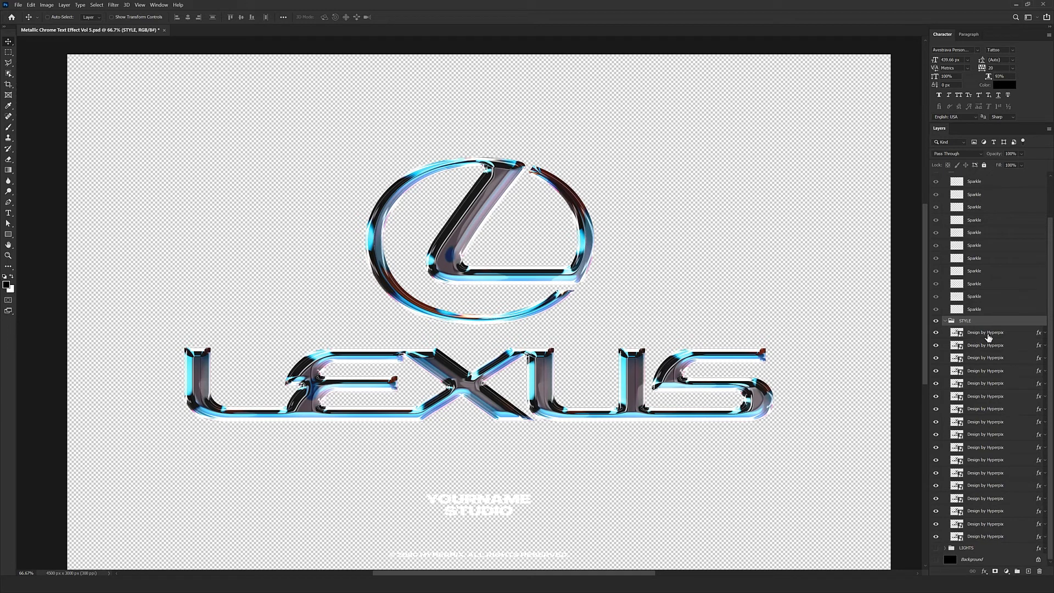
click(996, 333)
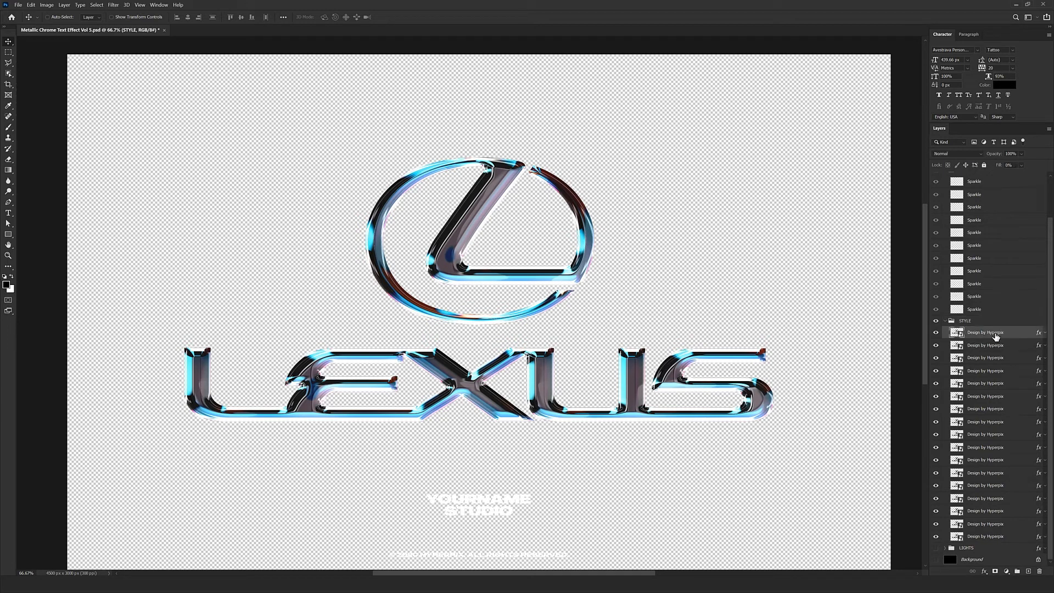
click(991, 346)
click(982, 359)
click(977, 372)
click(977, 385)
click(978, 396)
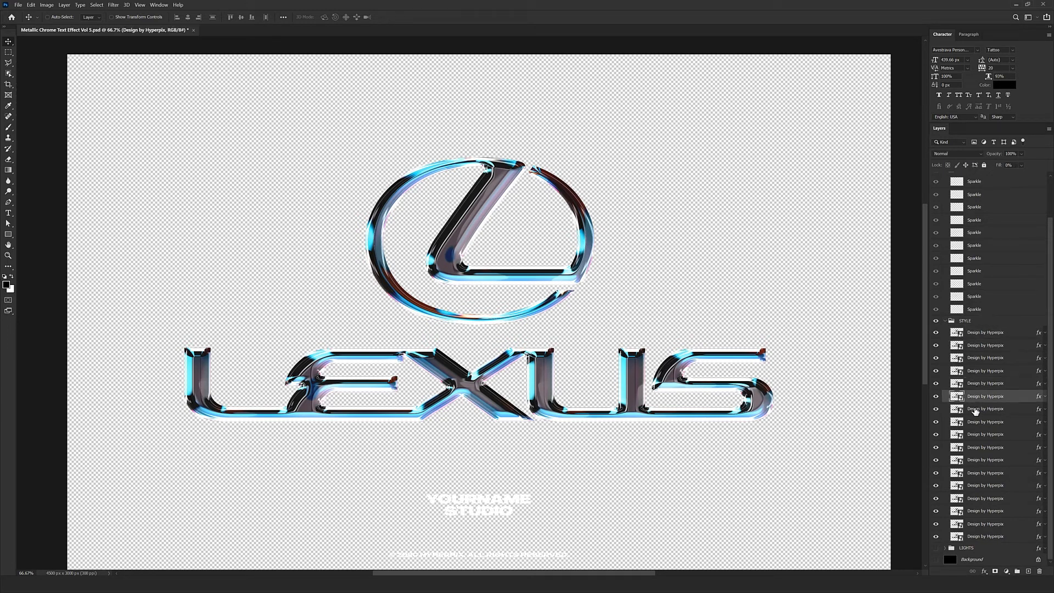
click(979, 409)
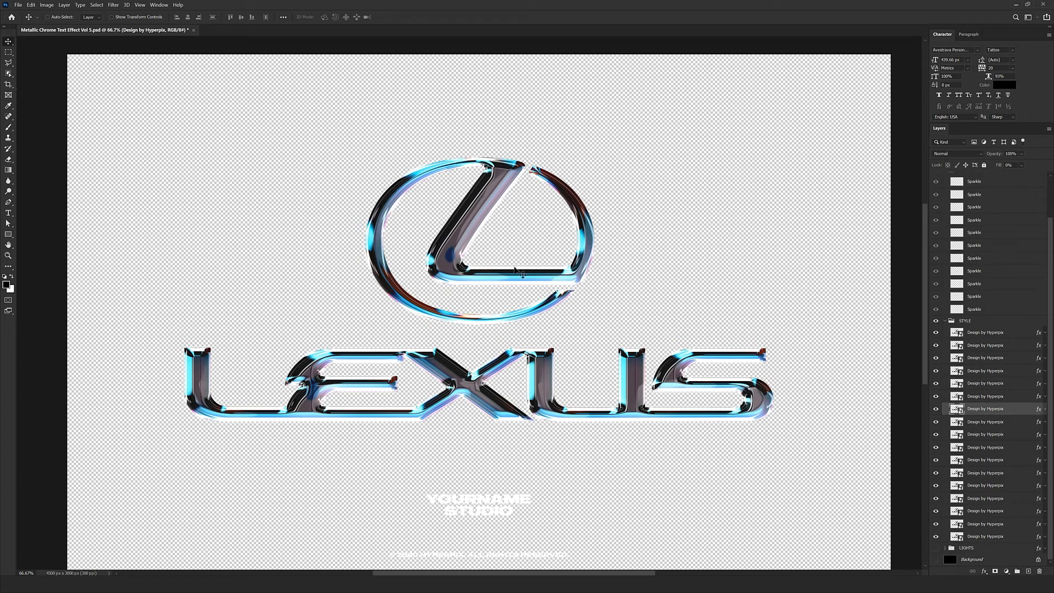
- Increase the Inner Glow size of the seventh Design by Hyperpix layer in the STYLE group and inspect the logo up close
double_click(1042, 414)
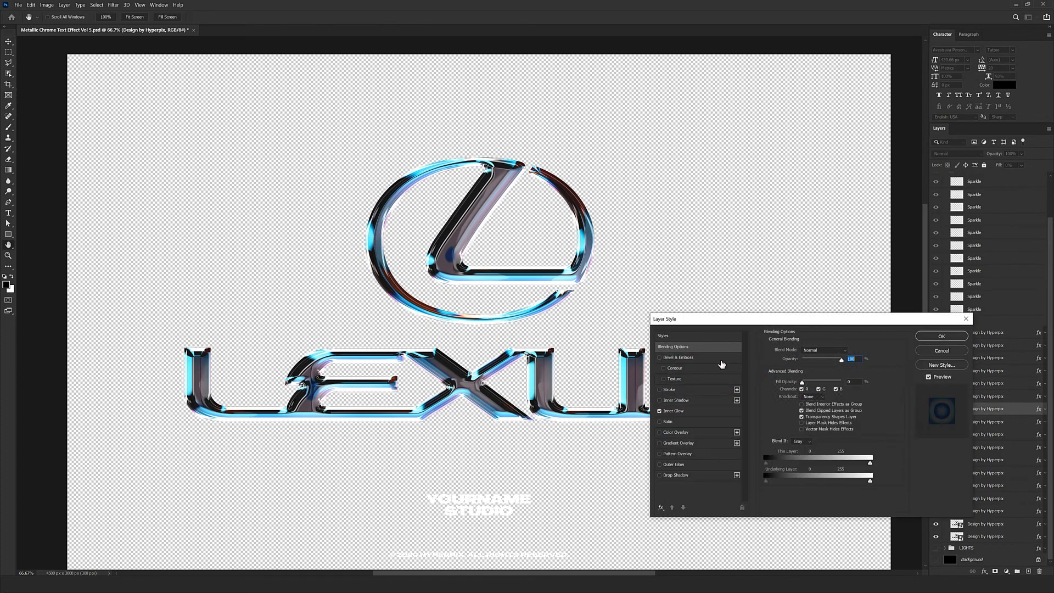
click(675, 411)
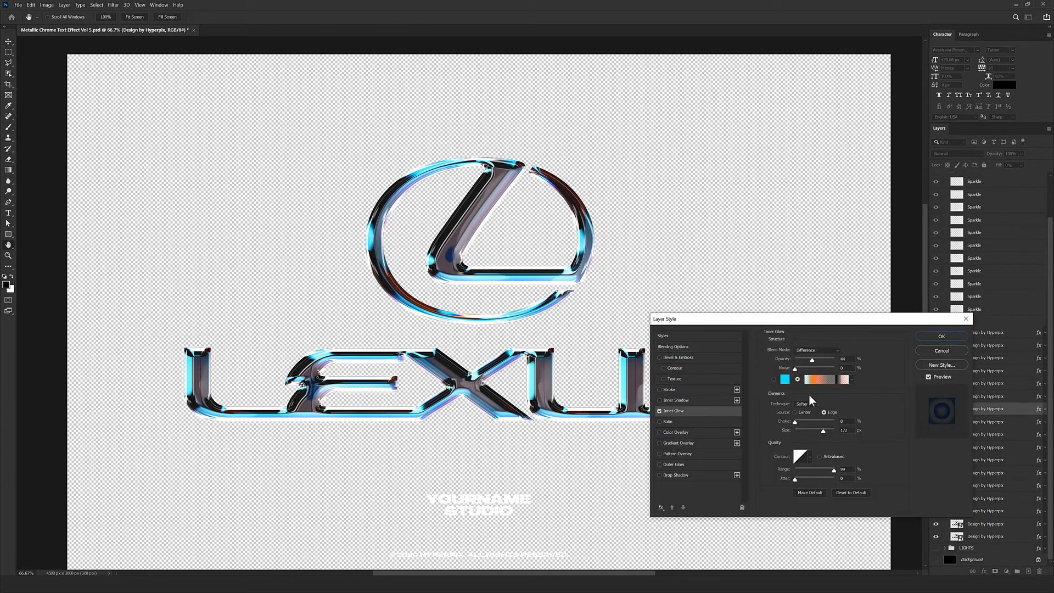
click(818, 430)
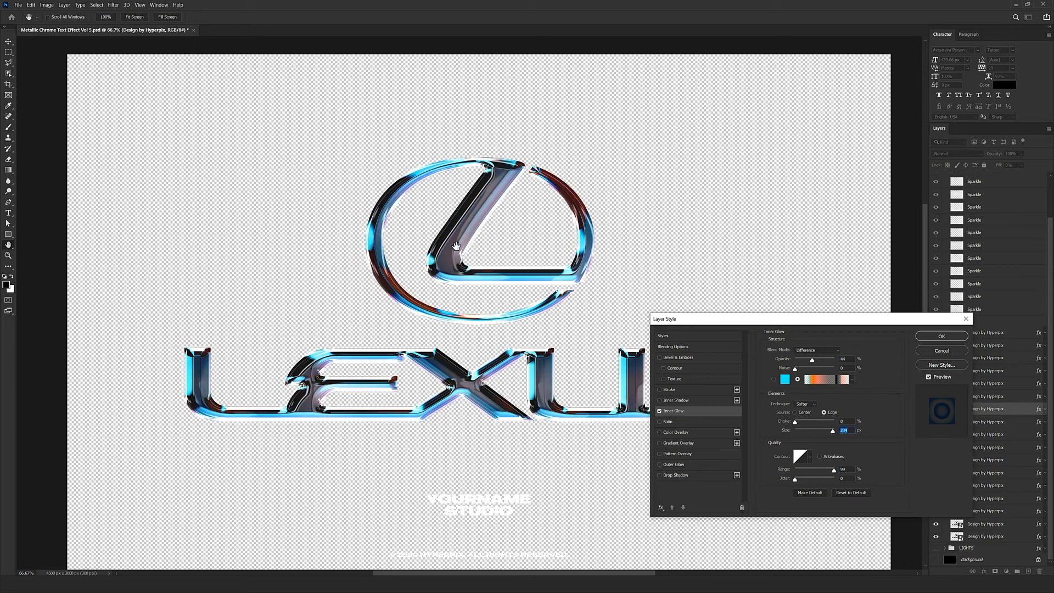
click(942, 336)
key(ctrl+plus)
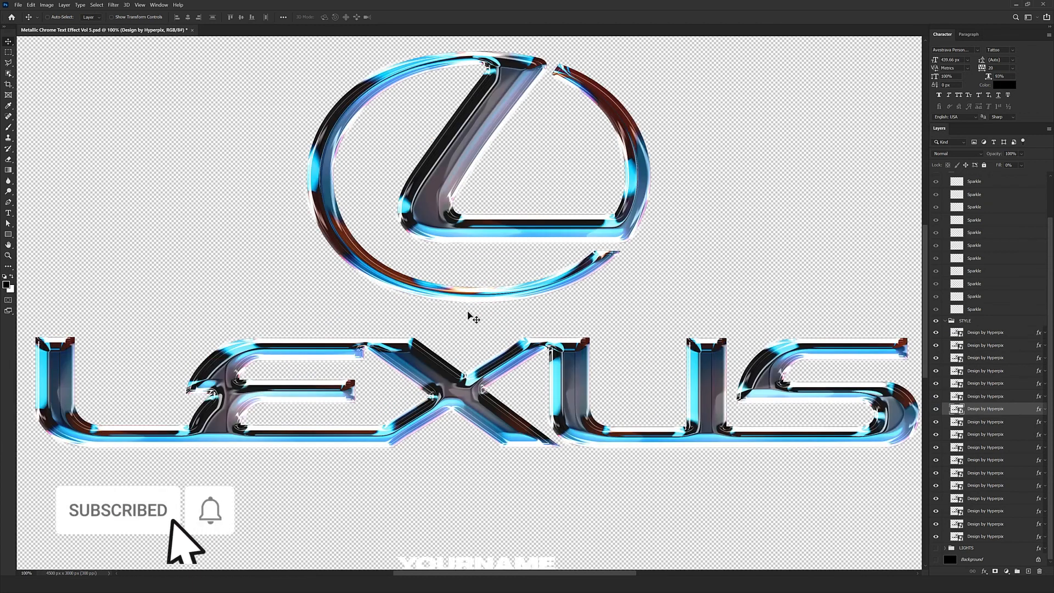
drag(466, 300, 473, 348)
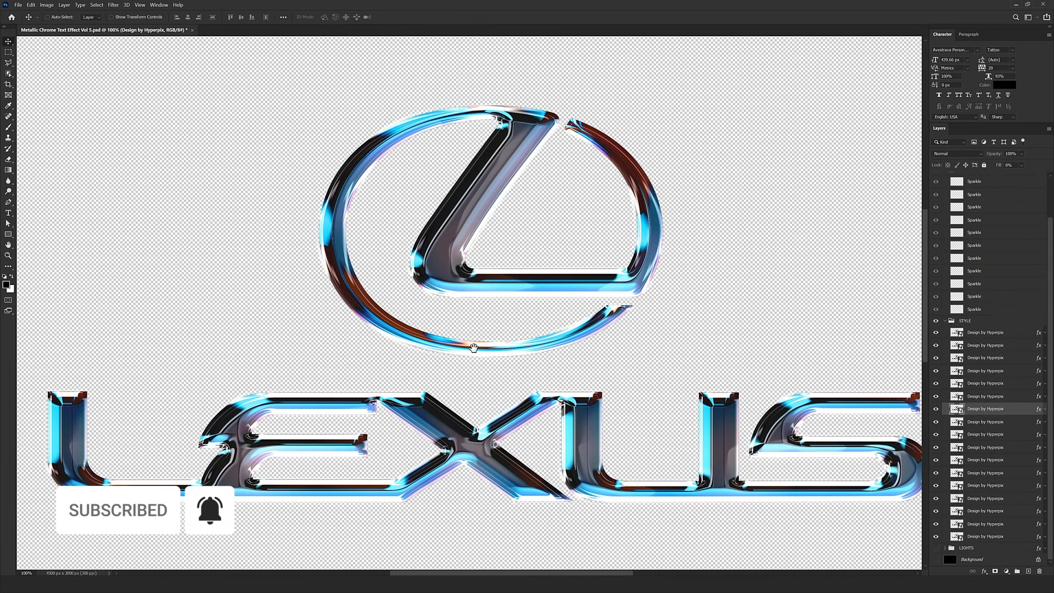